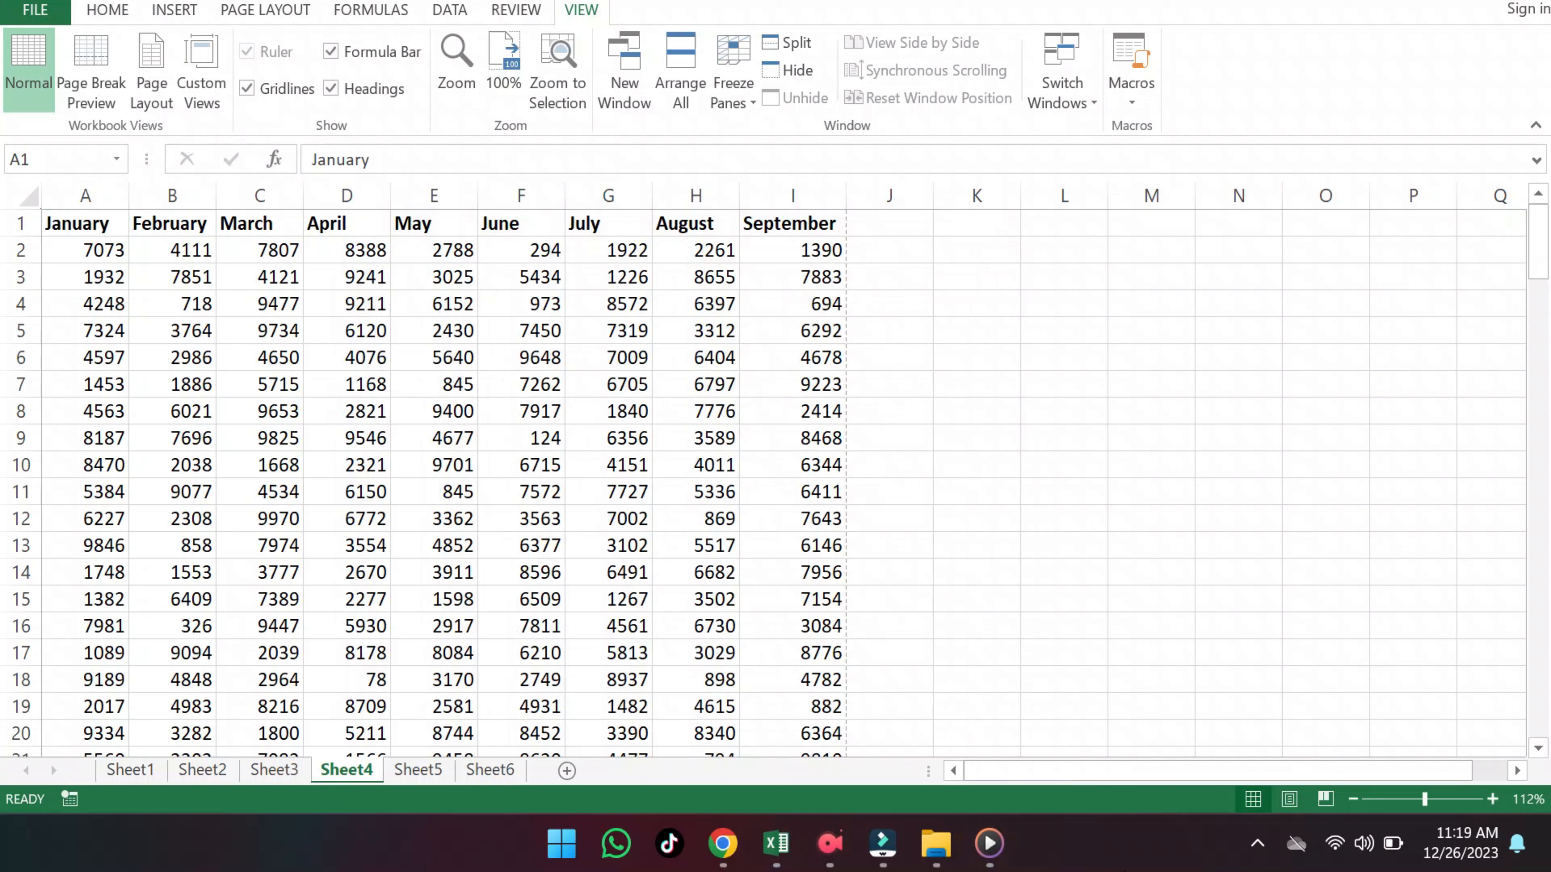
Switch Sheet4 to Page Layout view and insert the page number in the right section of the footer.
left_click(579, 18)
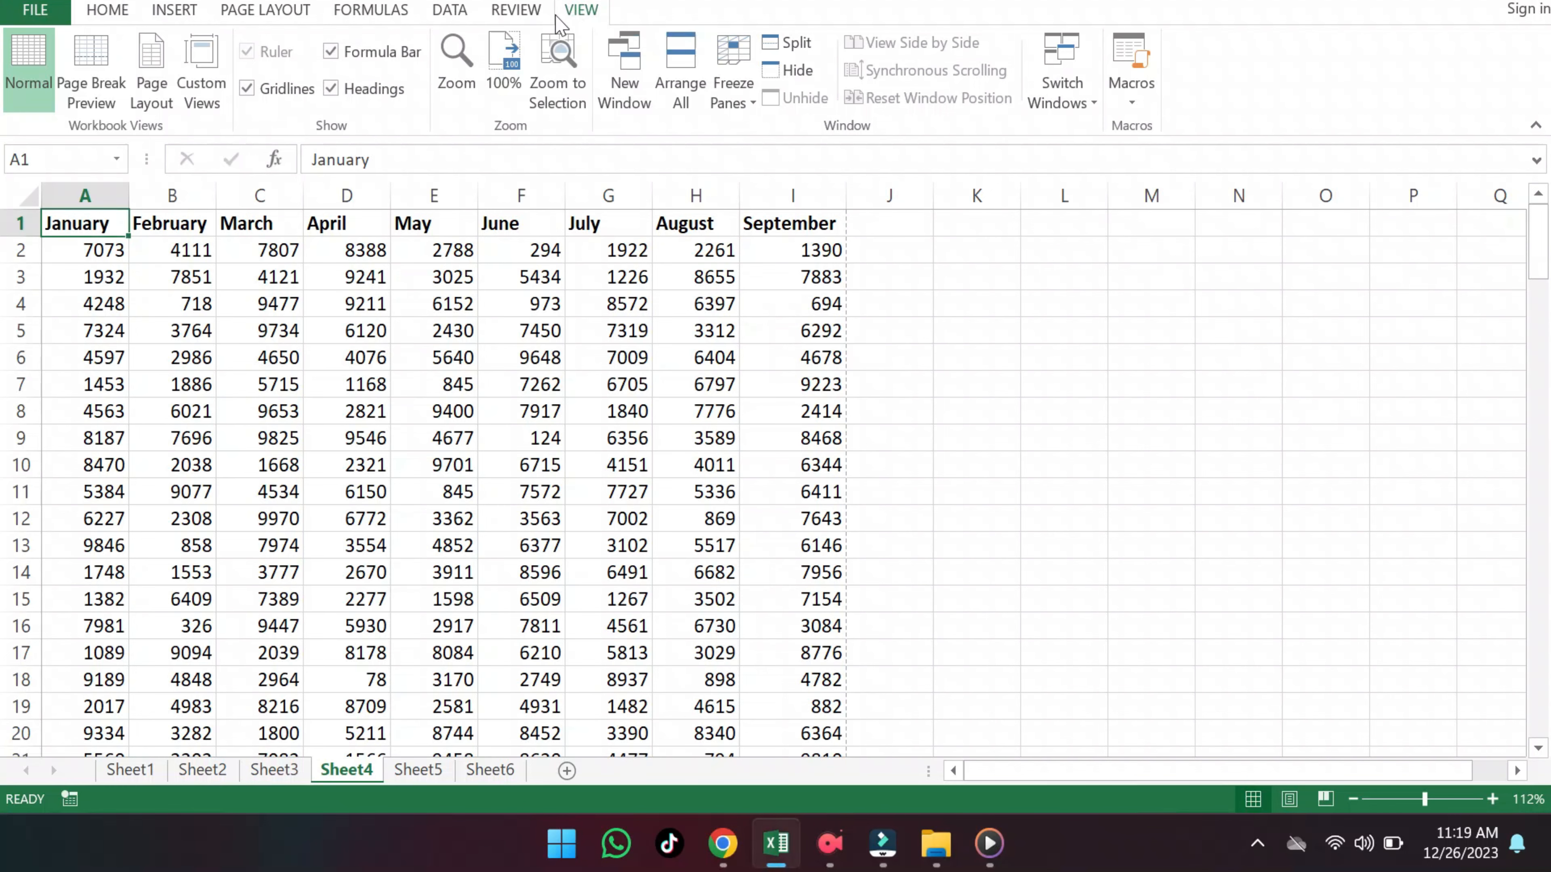
left_click(159, 105)
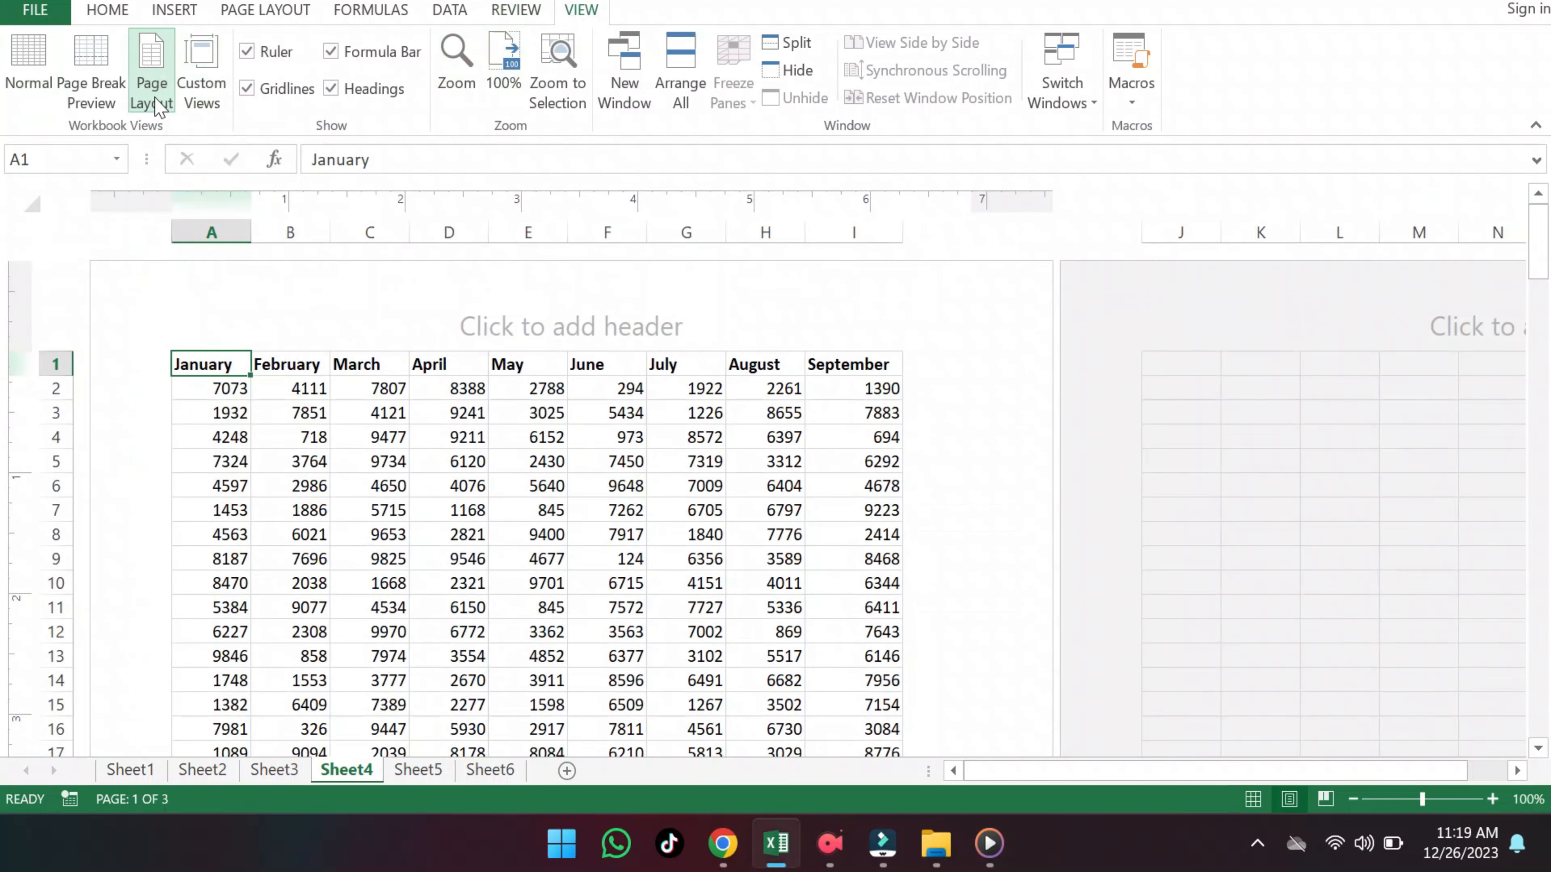
scroll(675, 694, "down", 10)
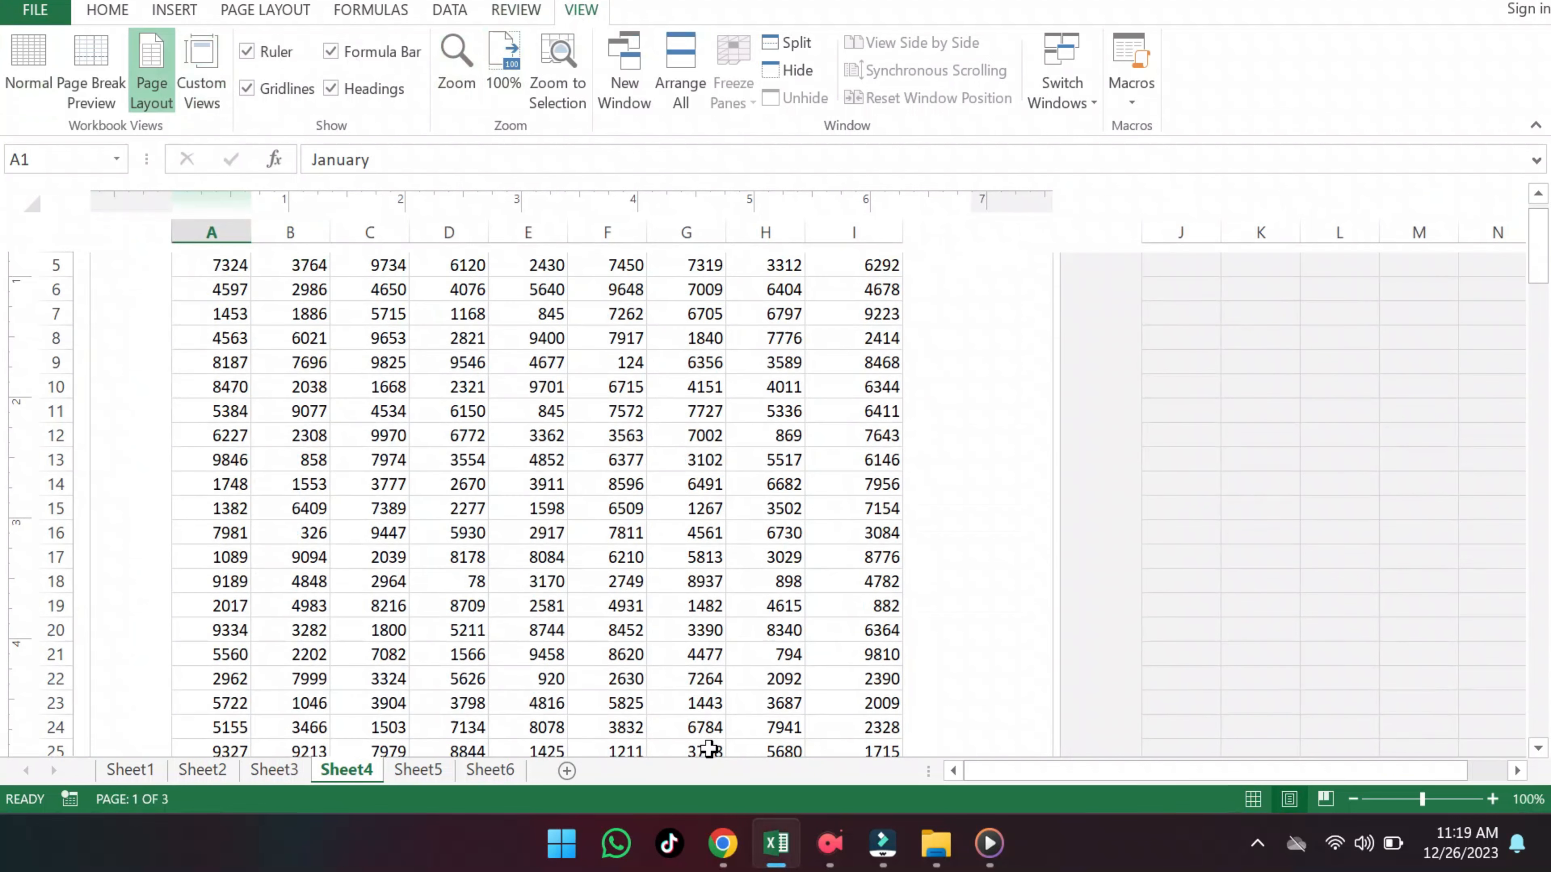
scroll(675, 694, "down", 1)
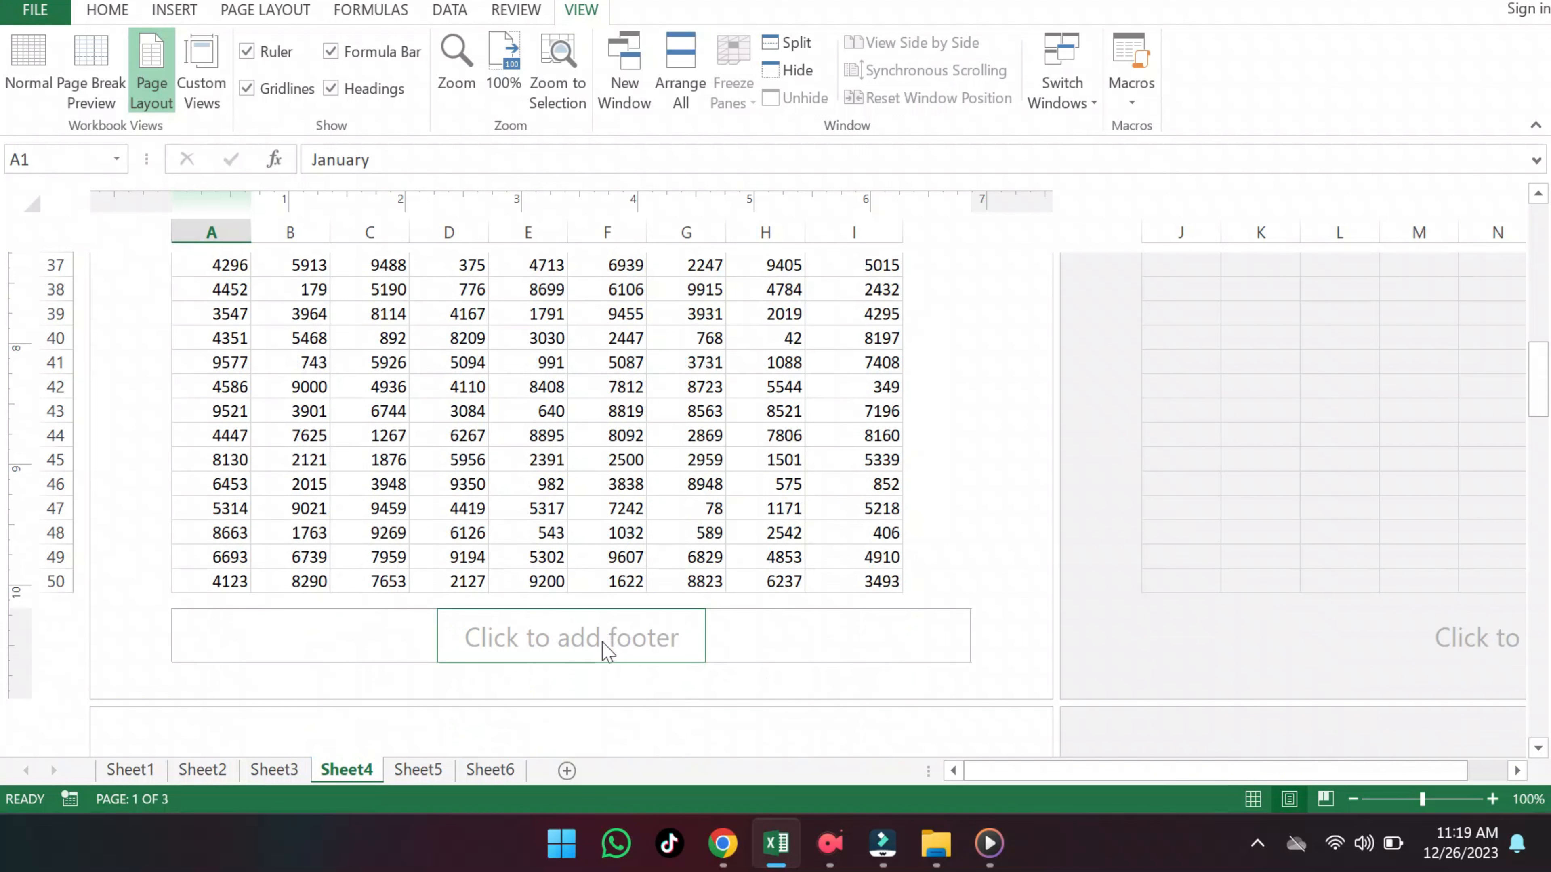
left_click(788, 646)
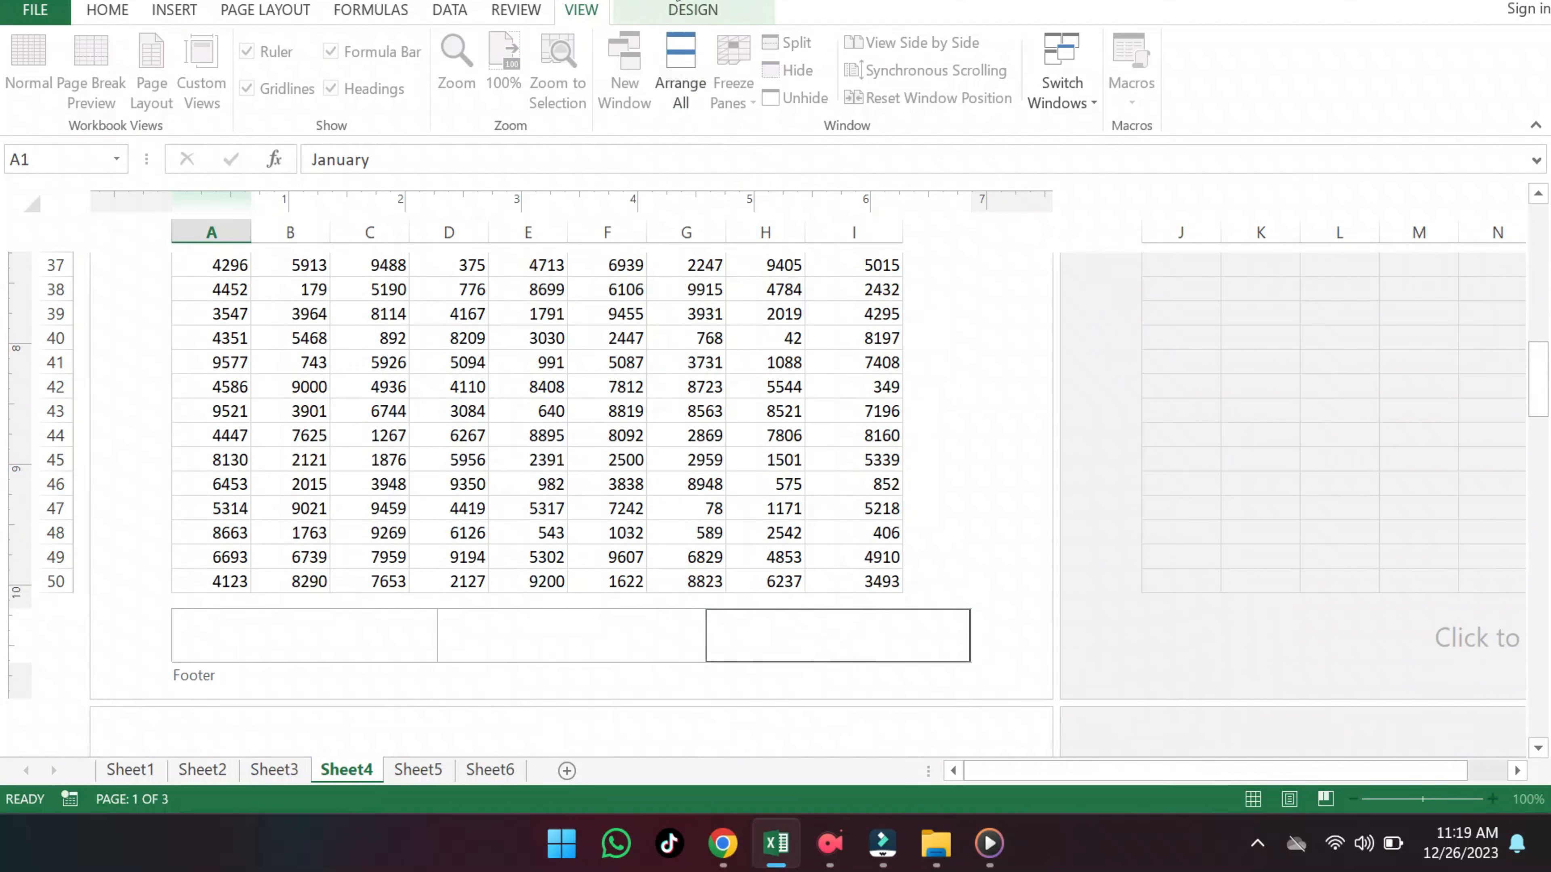
left_click(678, 12)
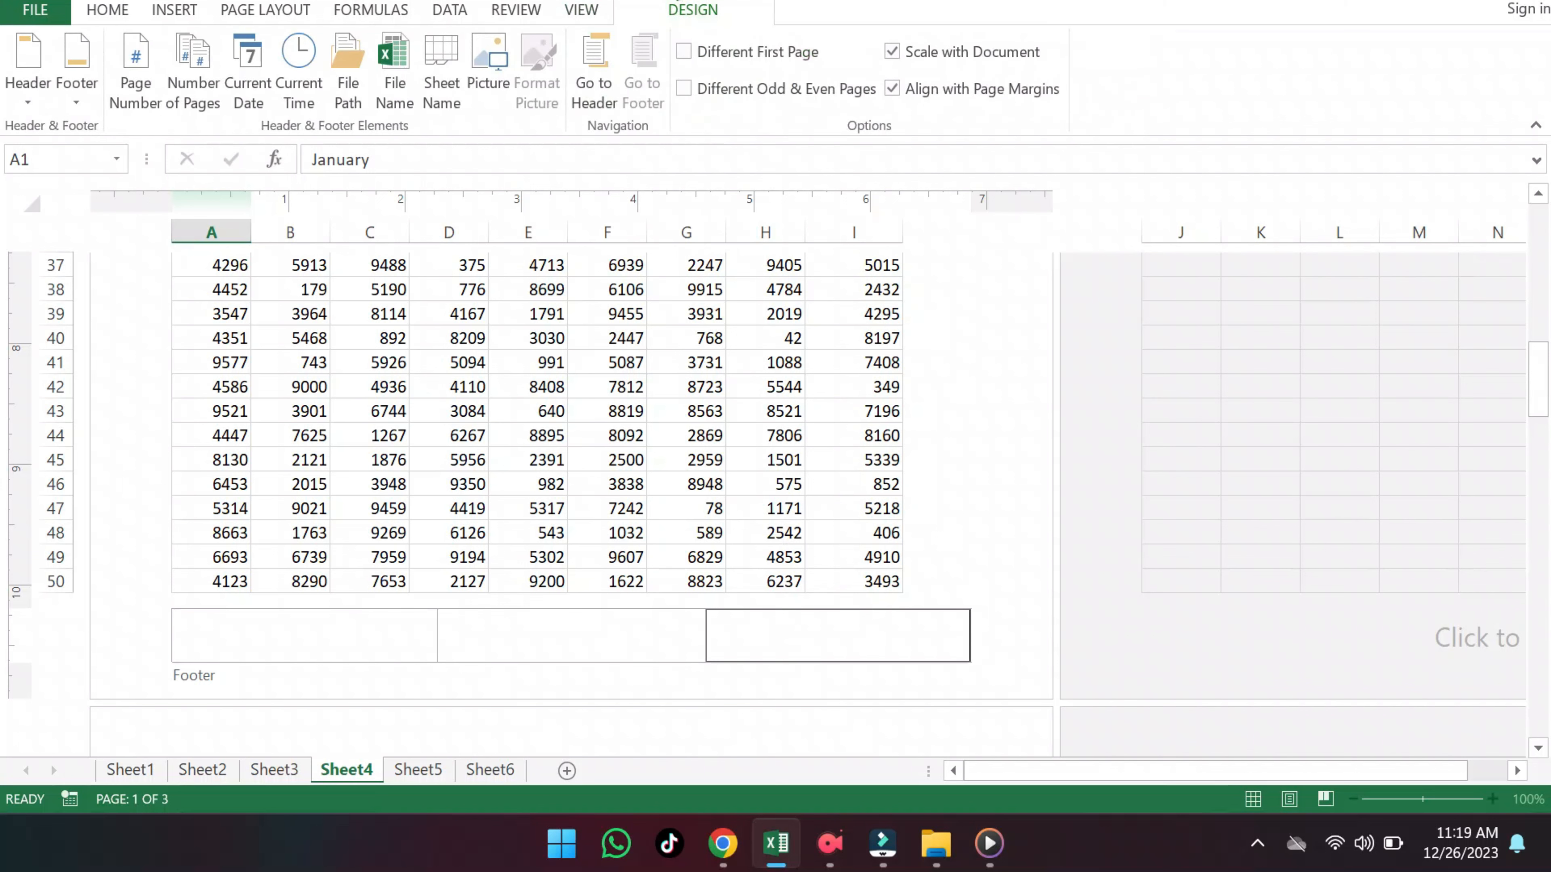
left_click(137, 78)
left_click(853, 535)
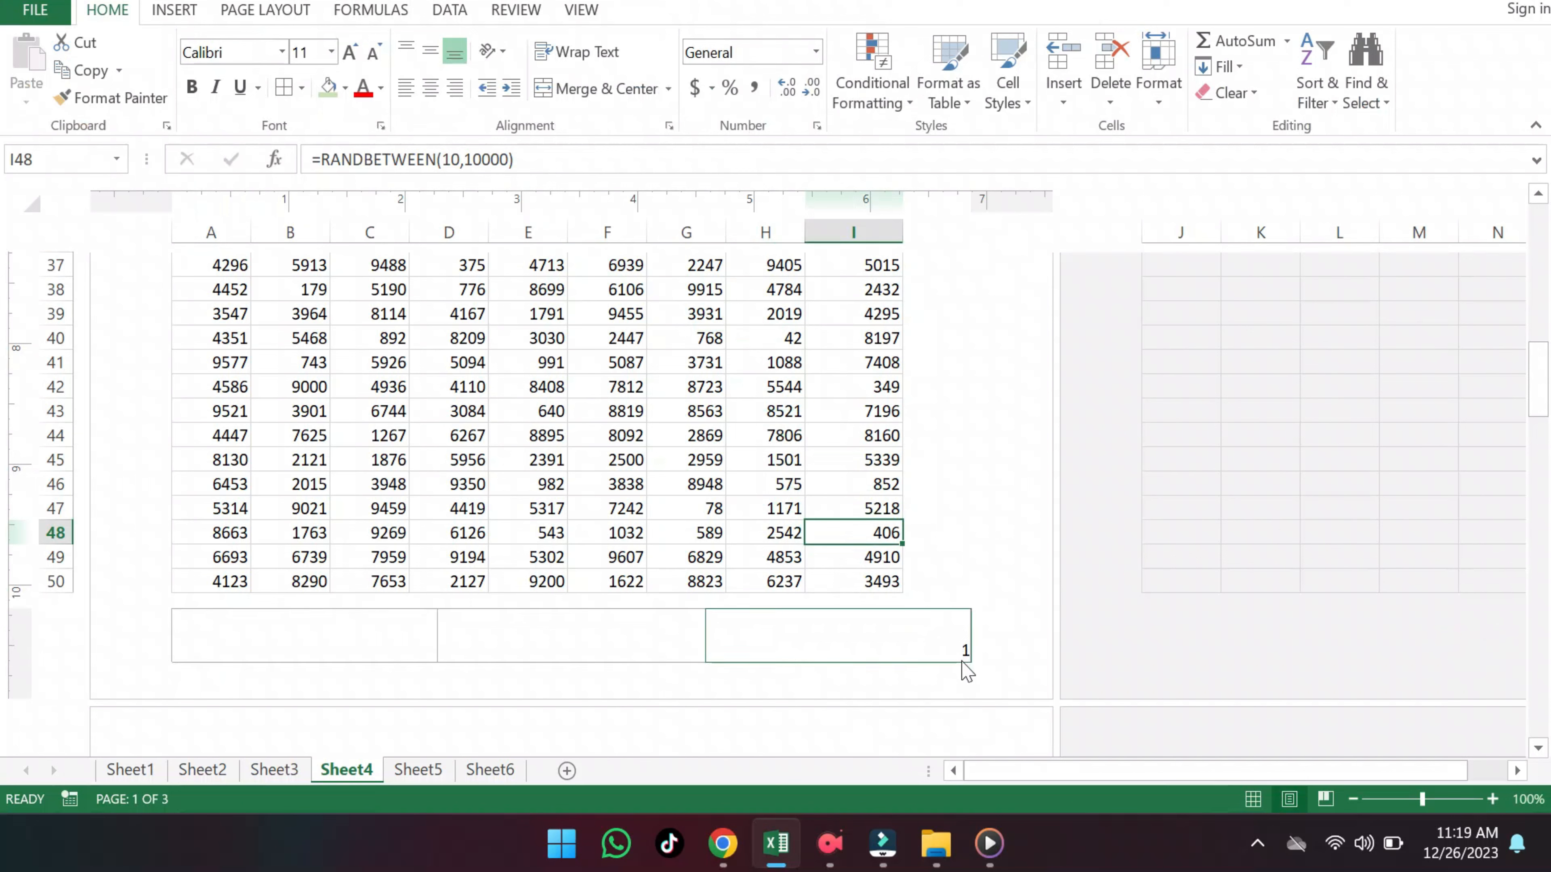
Add a "/" and the total number of pages after the page number in the right footer section.
left_click(938, 645)
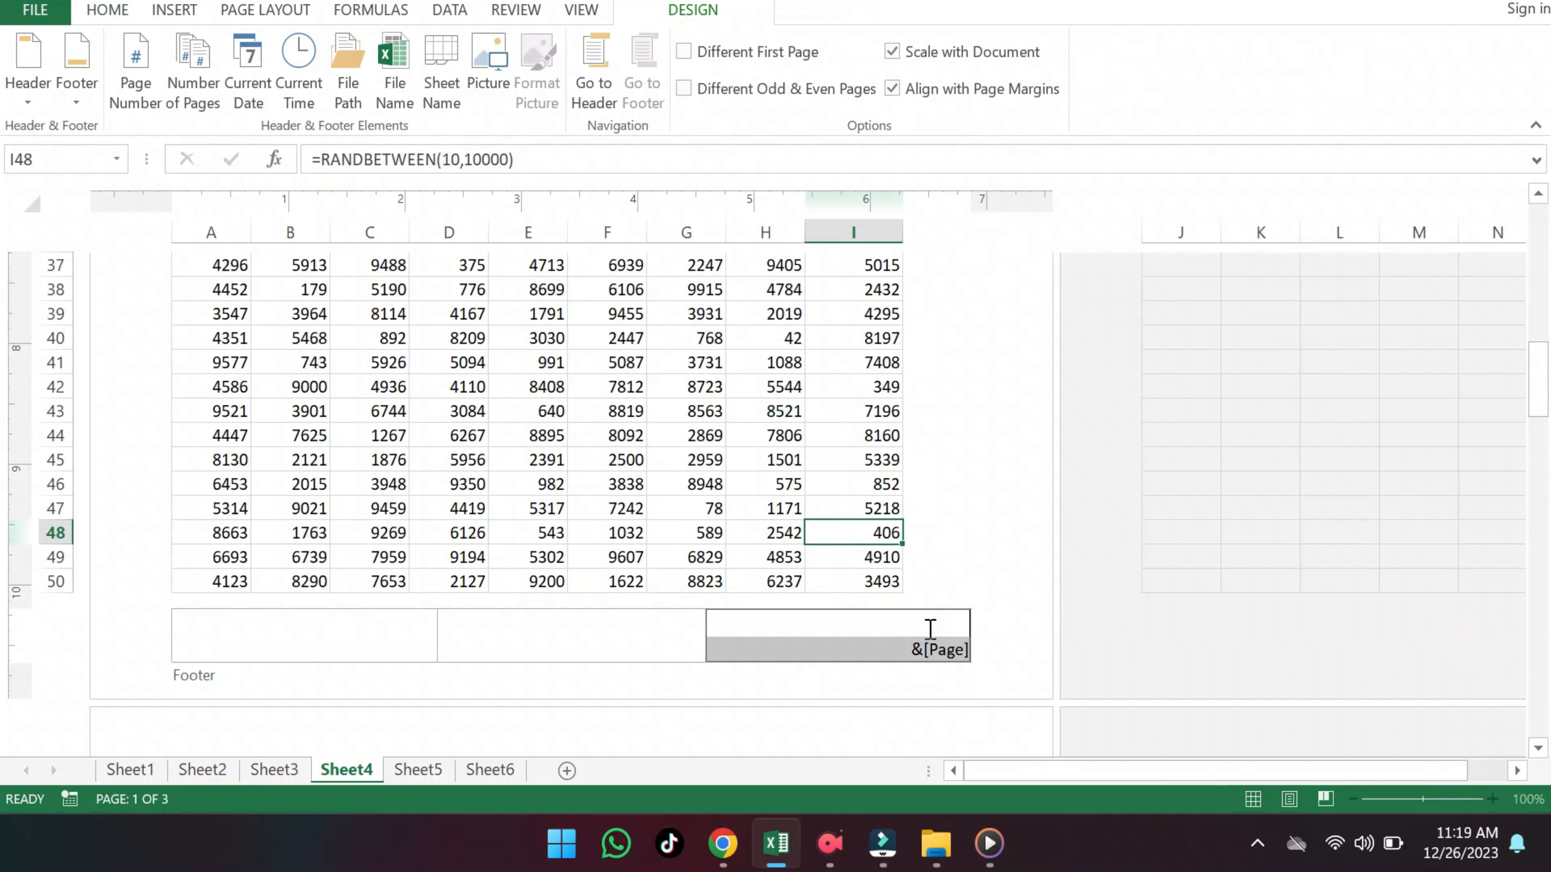
left_click(930, 629)
type("/")
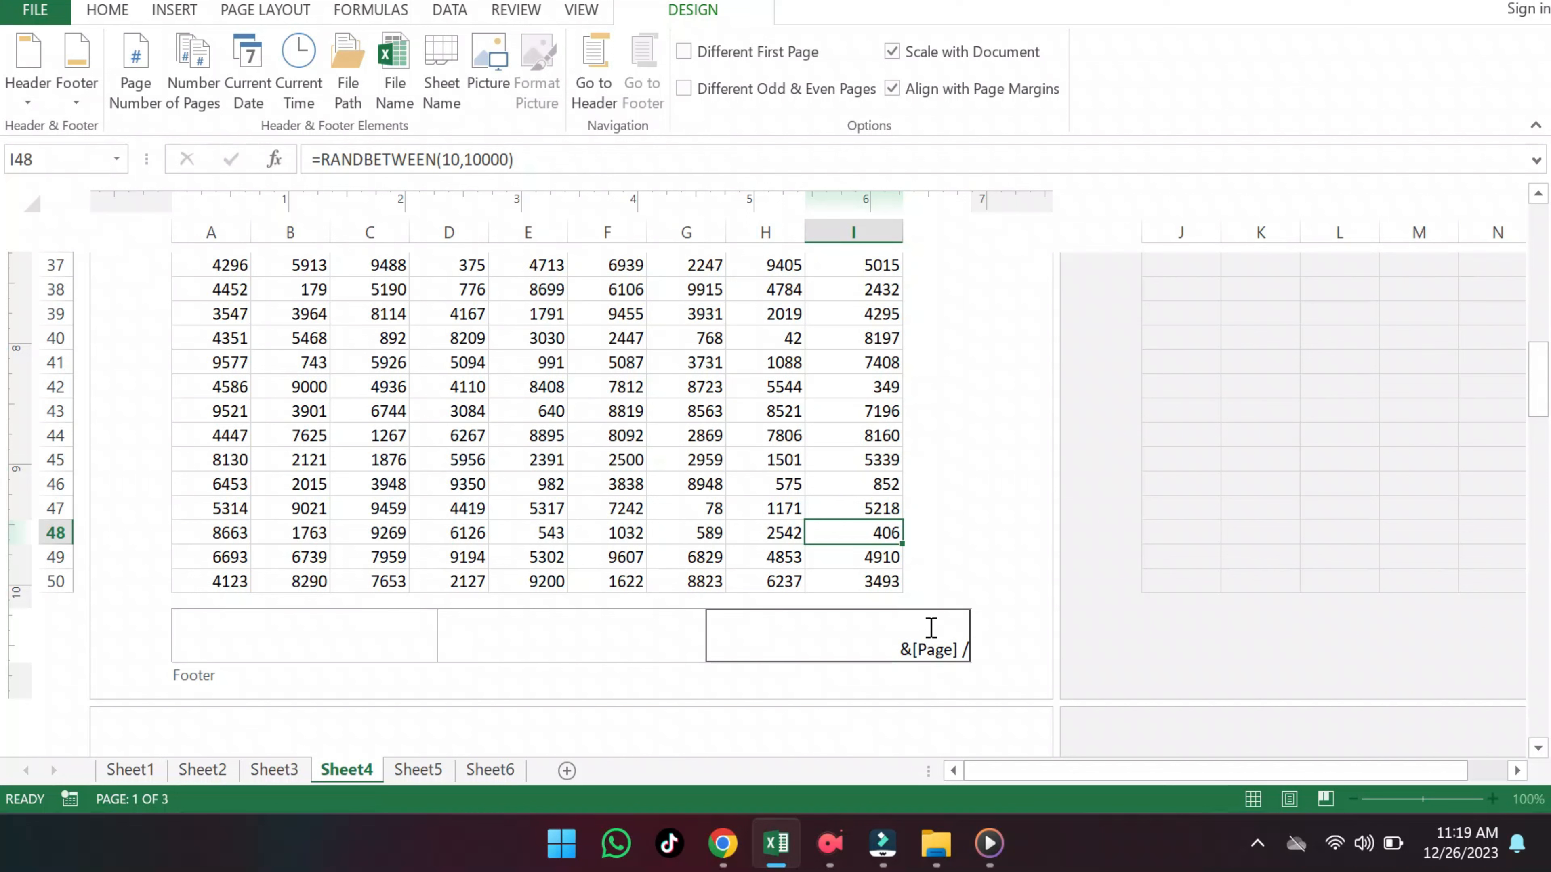
left_click(214, 65)
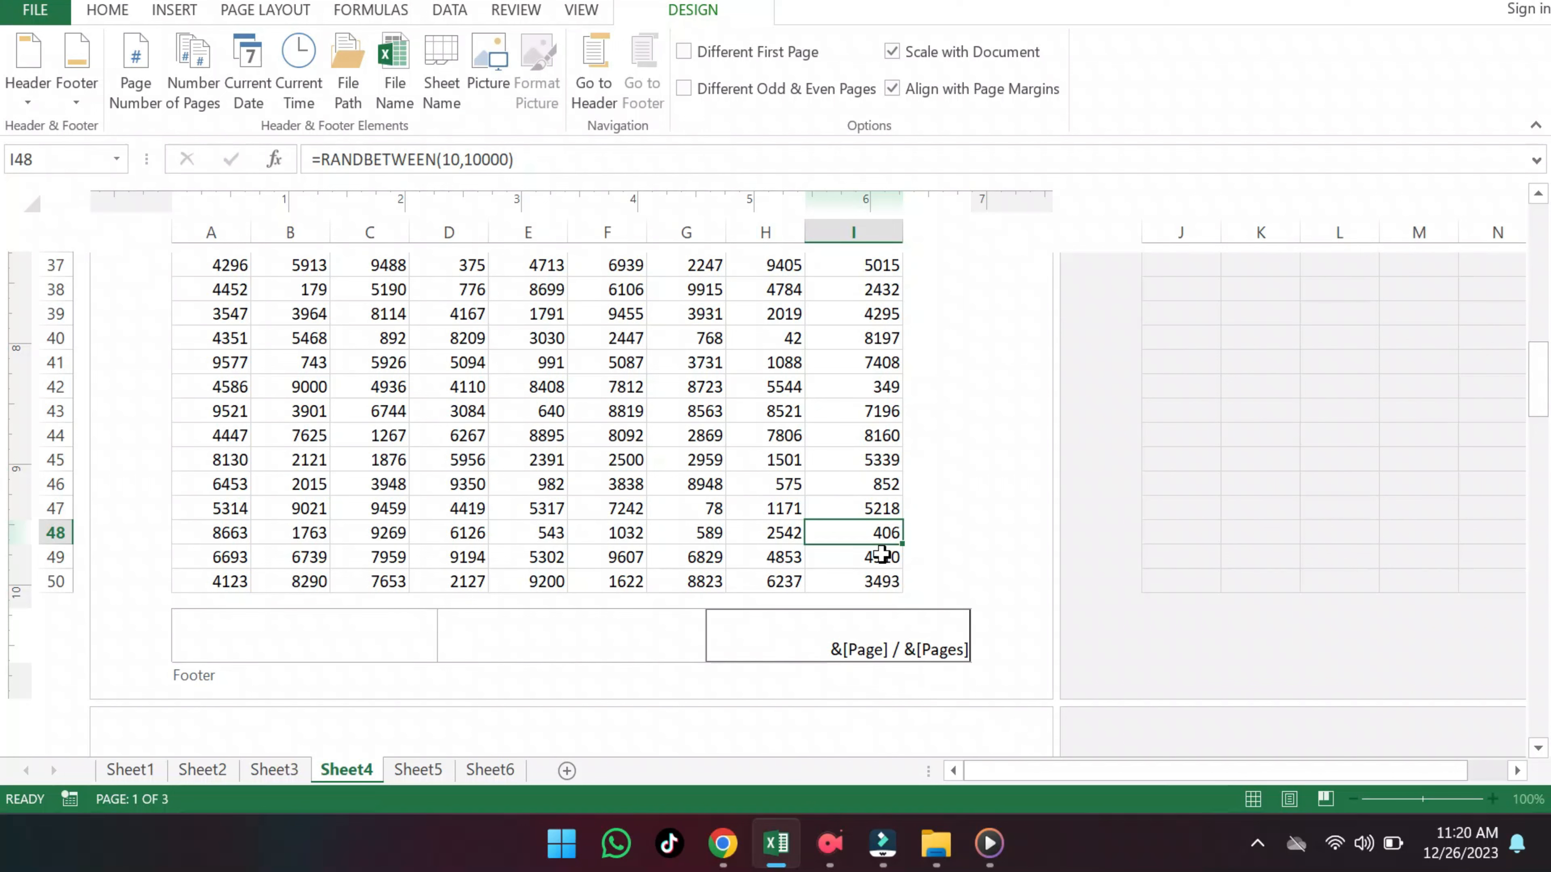
left_click(876, 531)
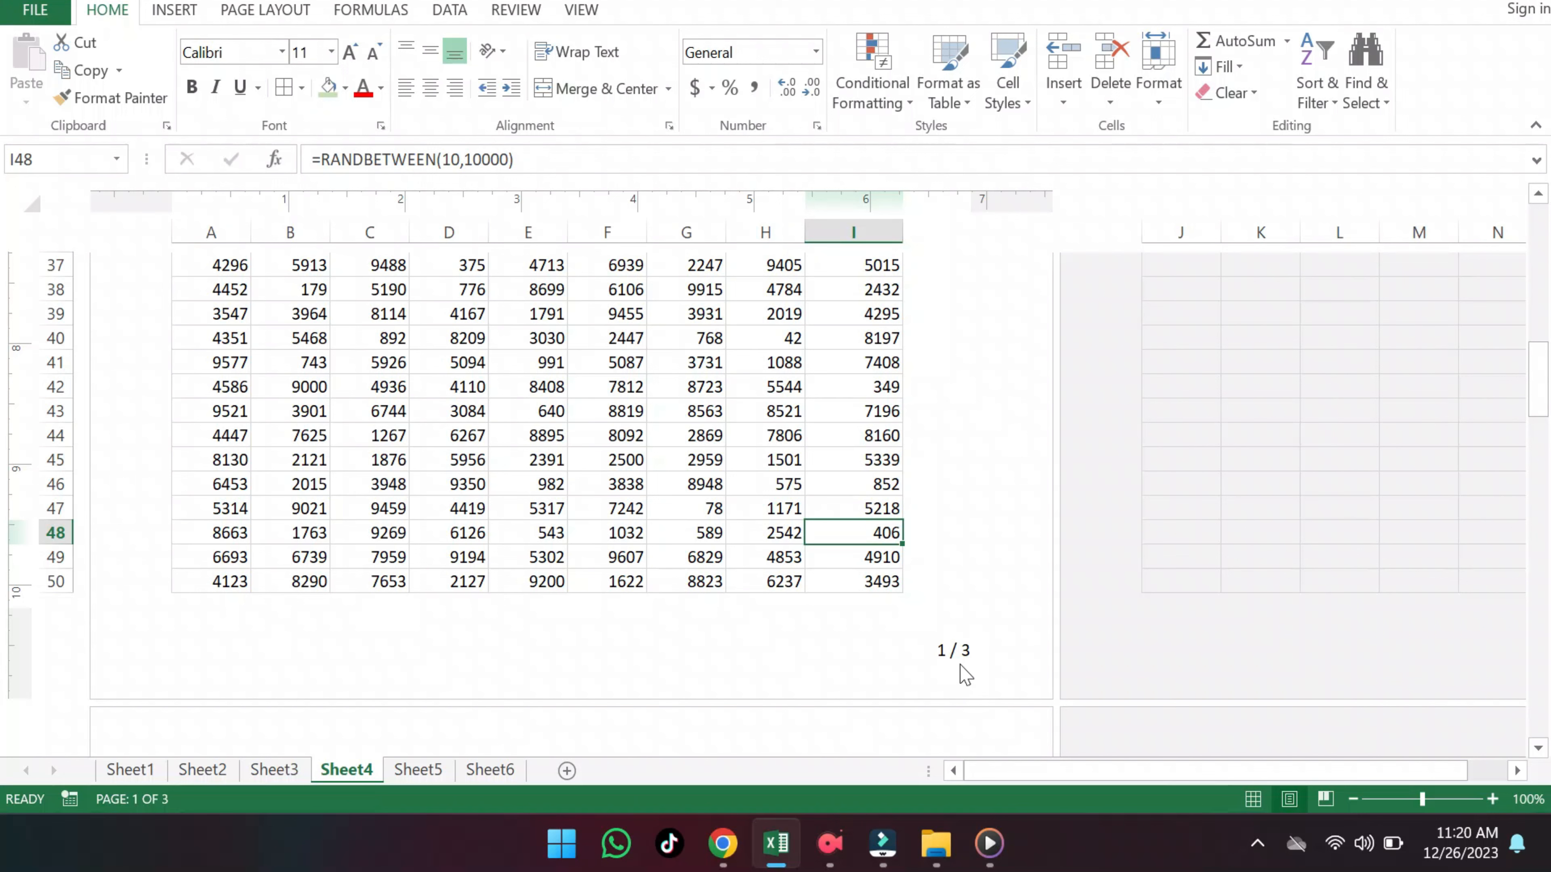
left_click(935, 635)
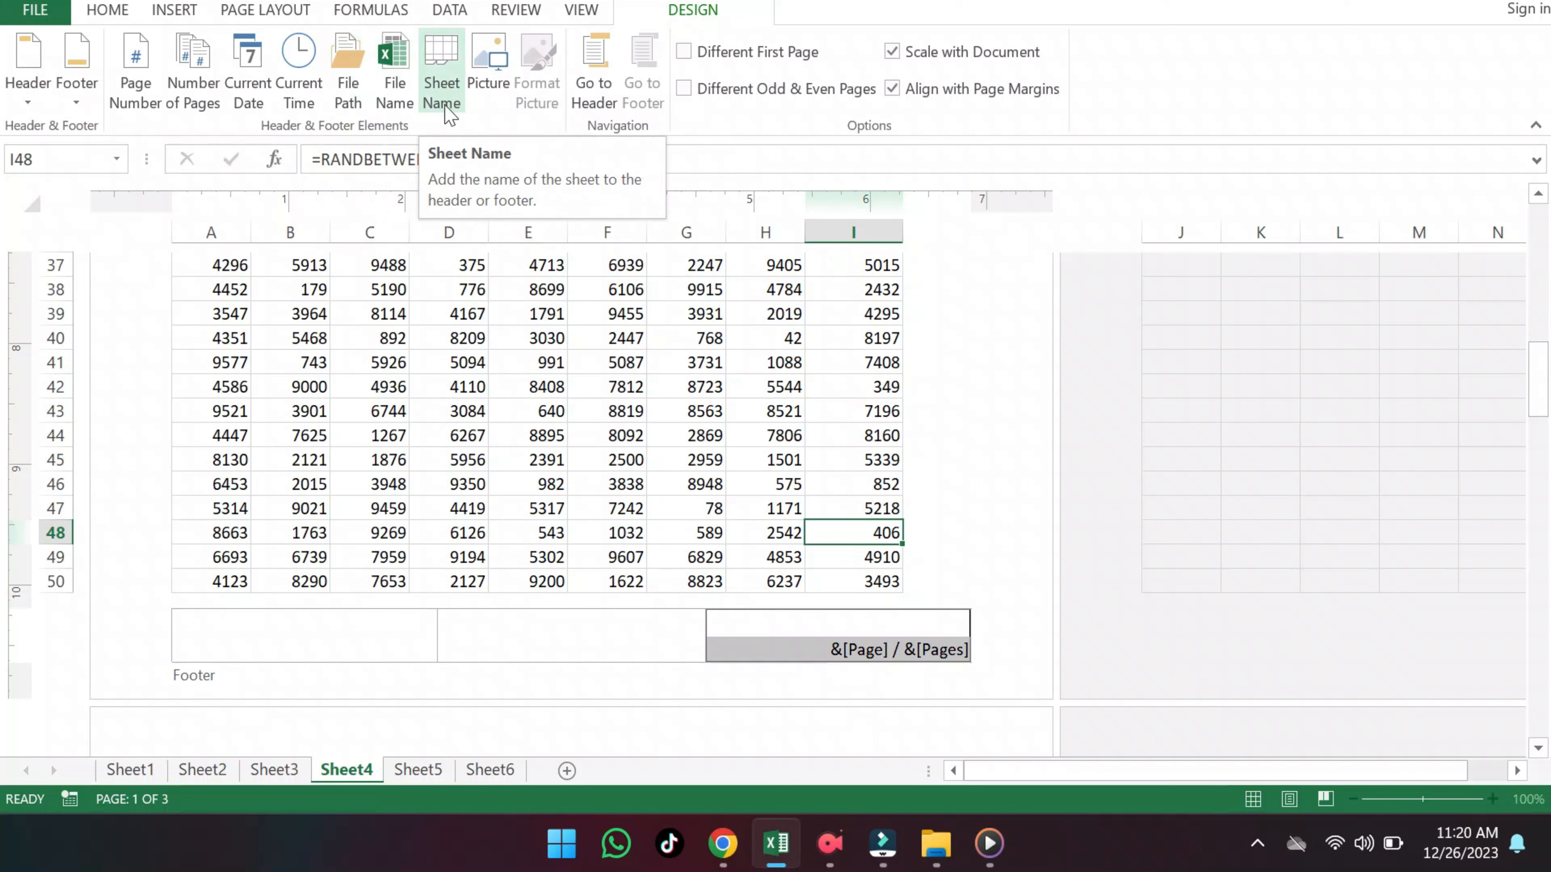
left_click(974, 489)
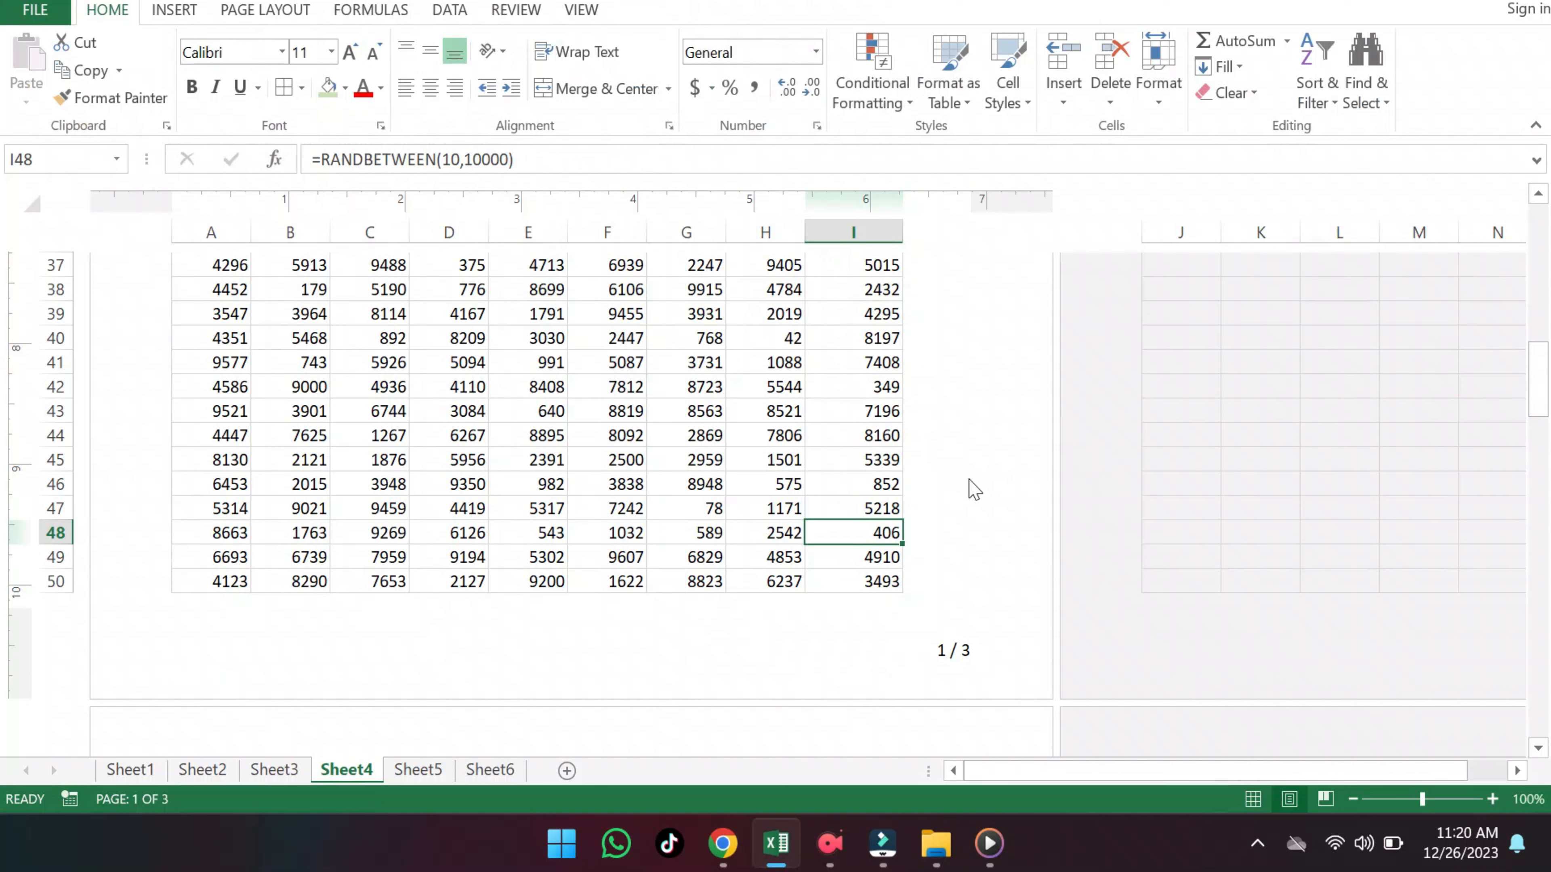
Insert the black logo JPG from the Pictures folder into the left section of the footer.
left_click(329, 627)
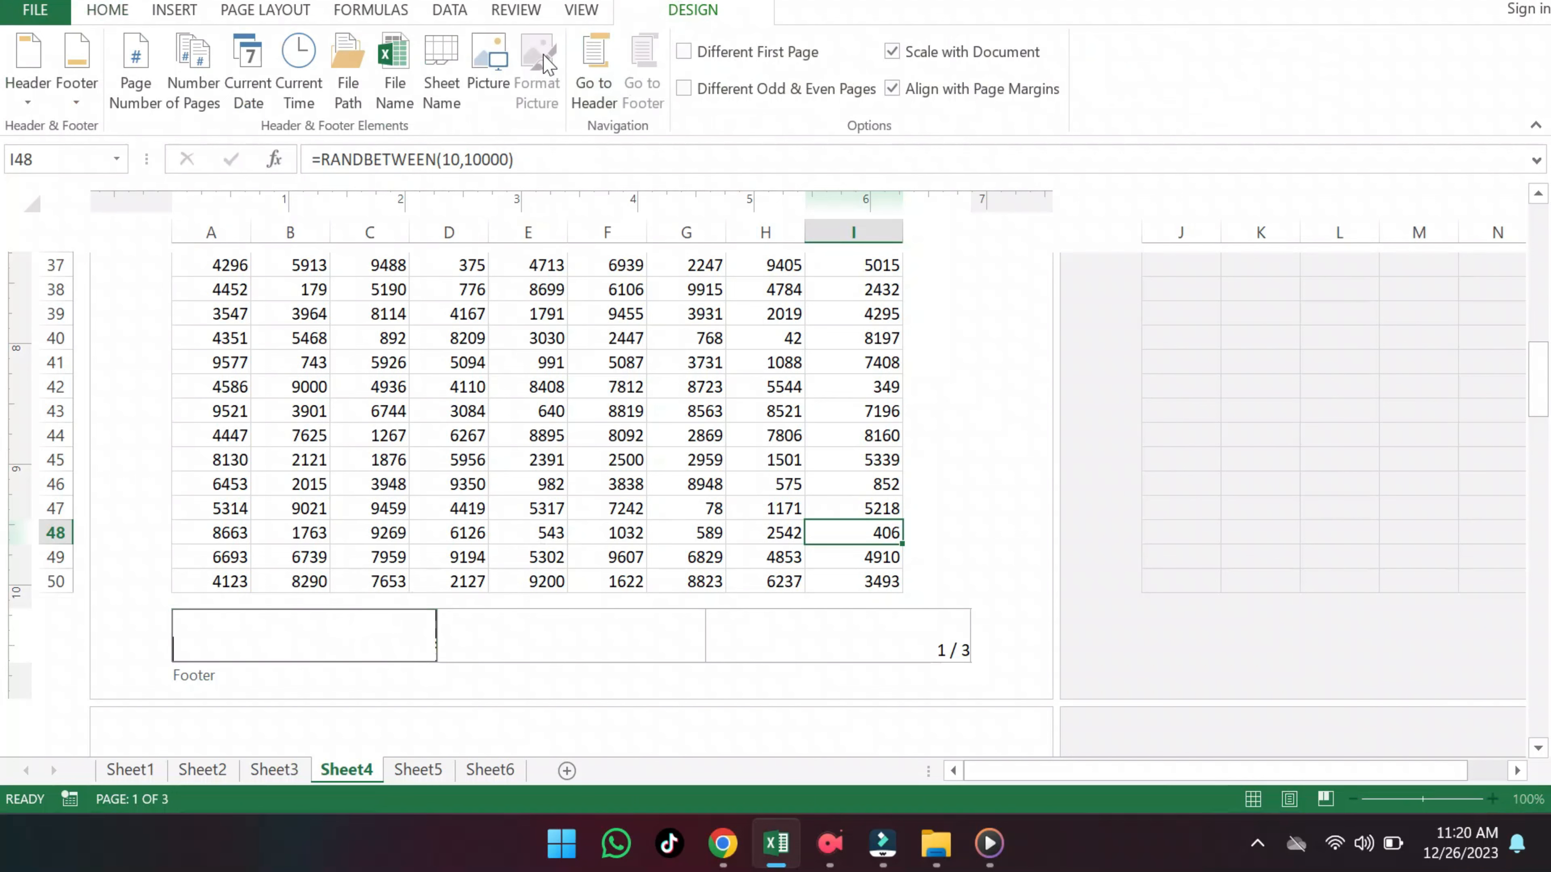
left_click(485, 74)
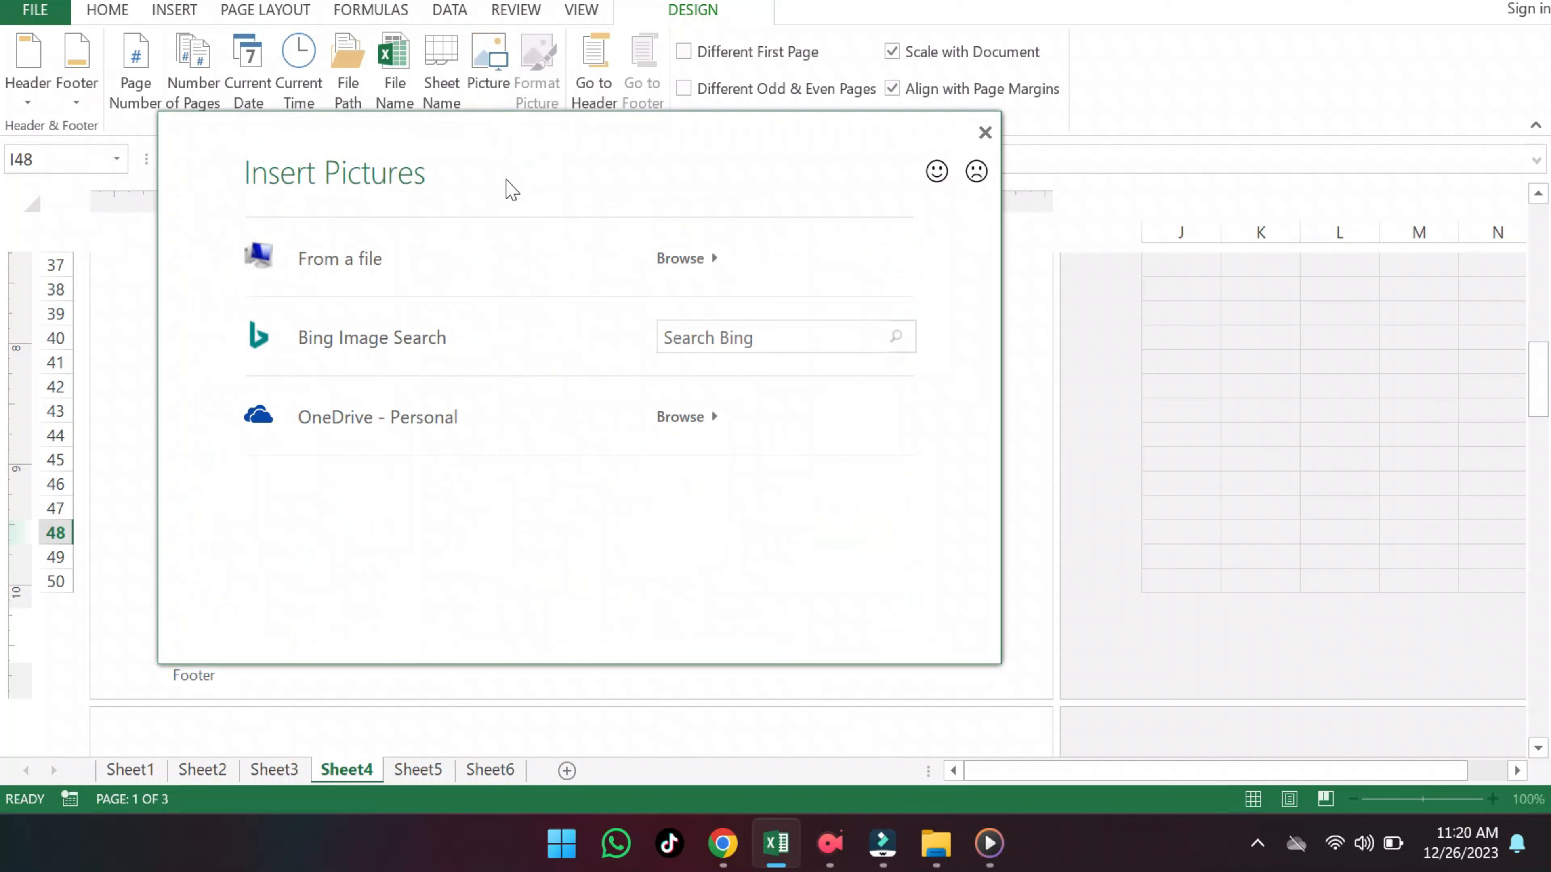
left_click(398, 267)
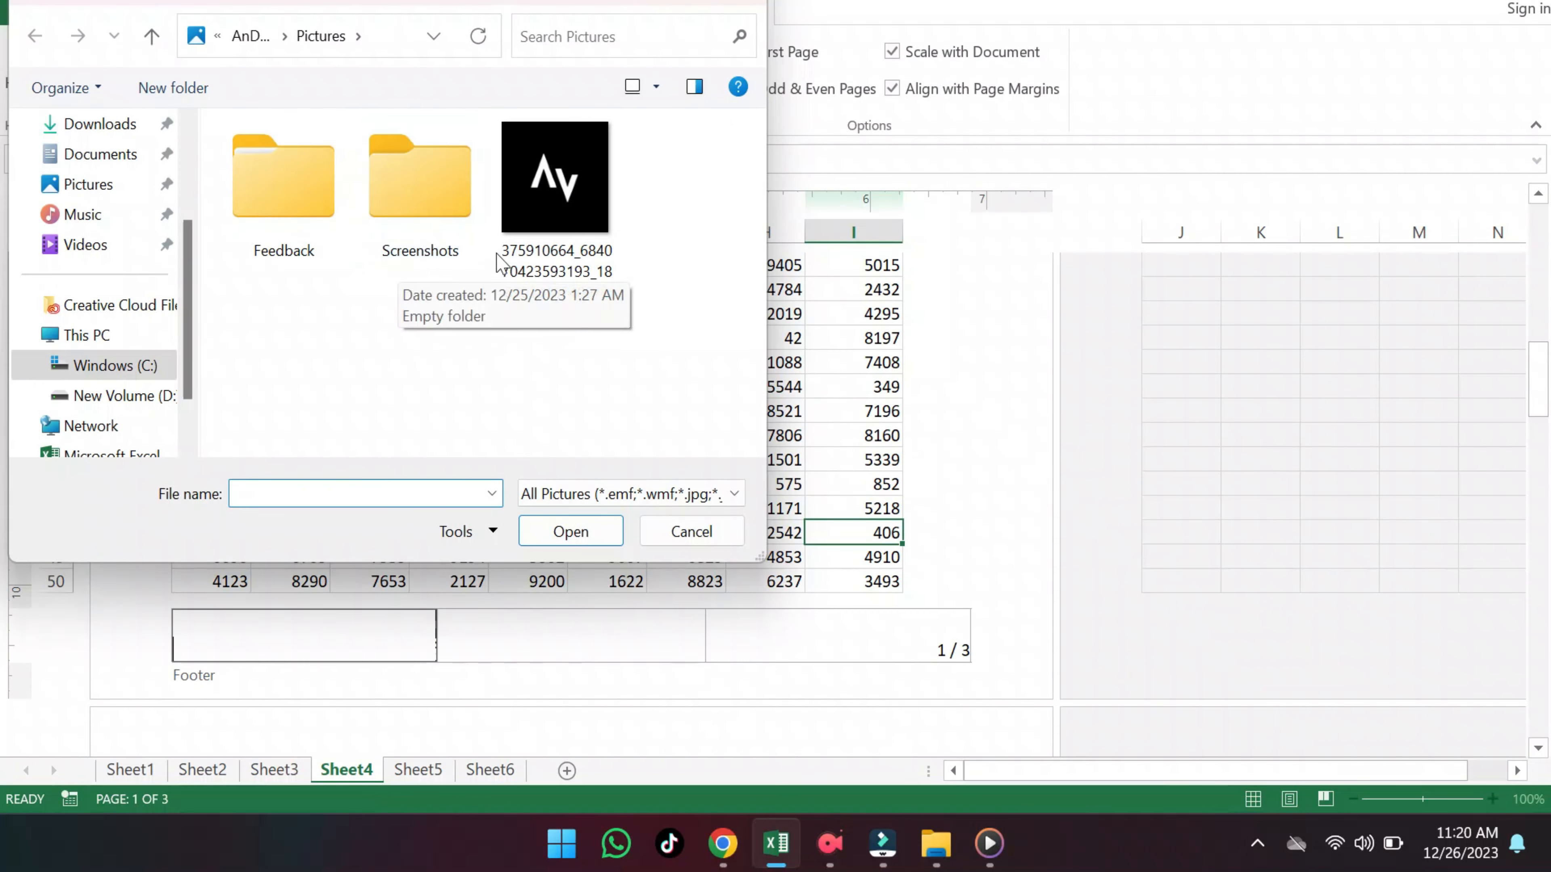
left_click(545, 259)
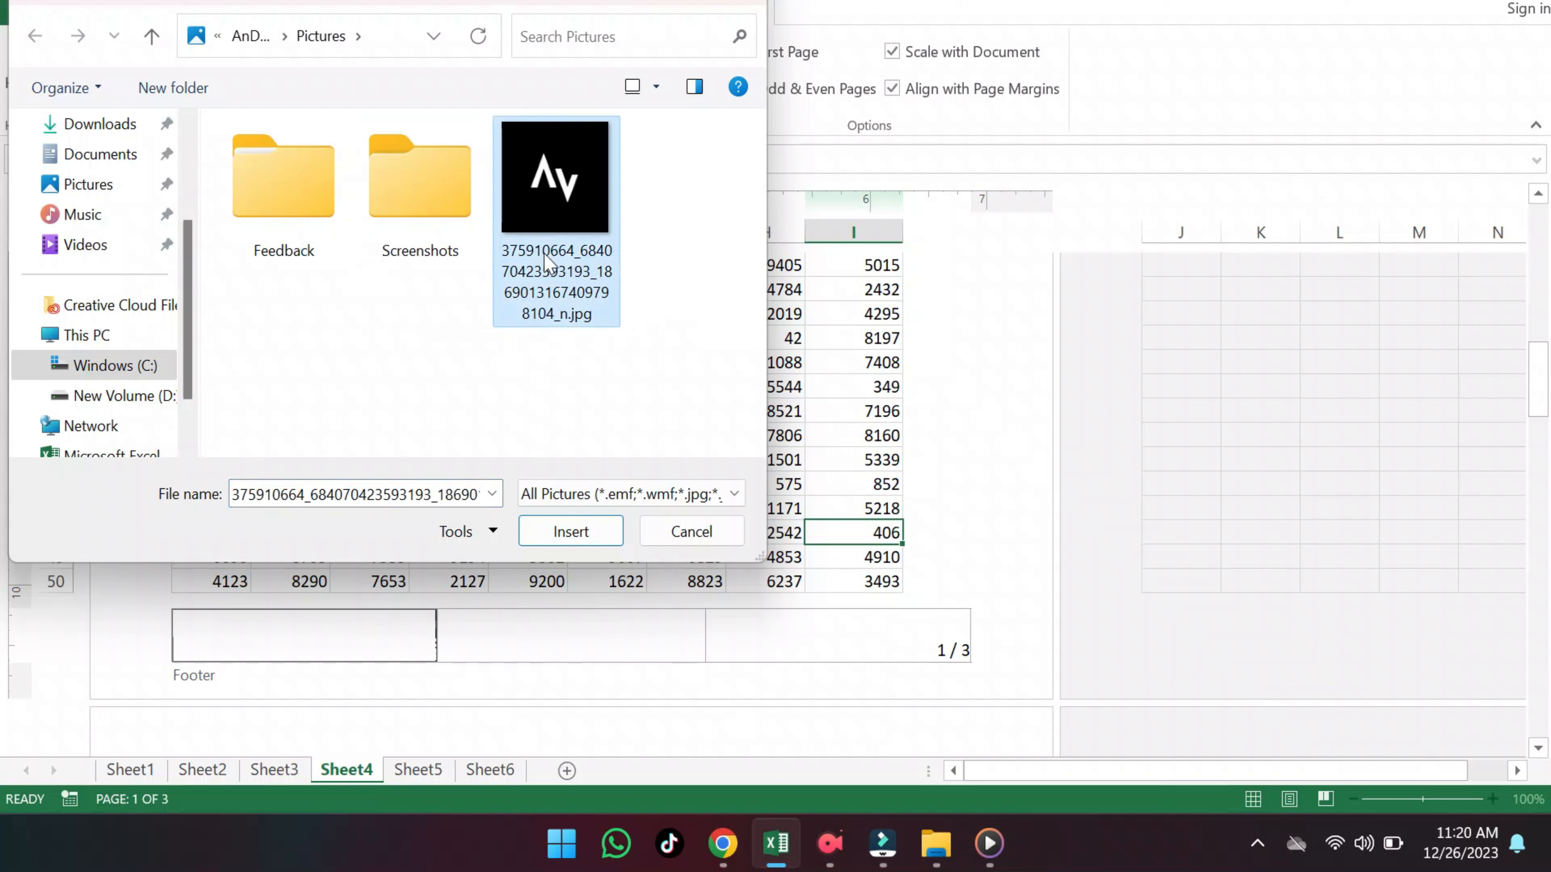
left_click(579, 536)
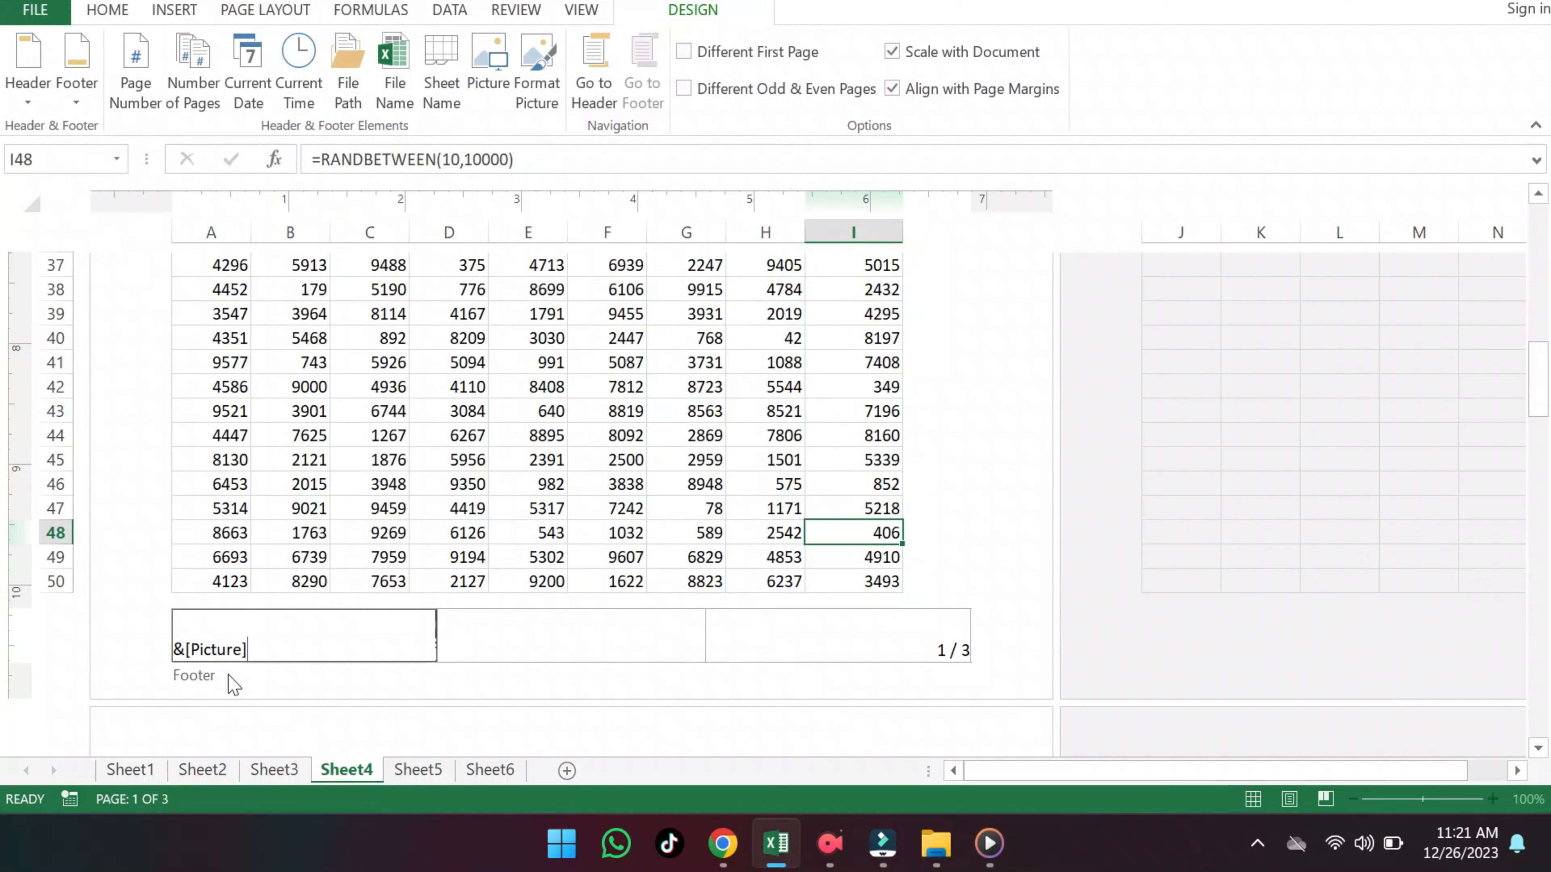
left_click(150, 535)
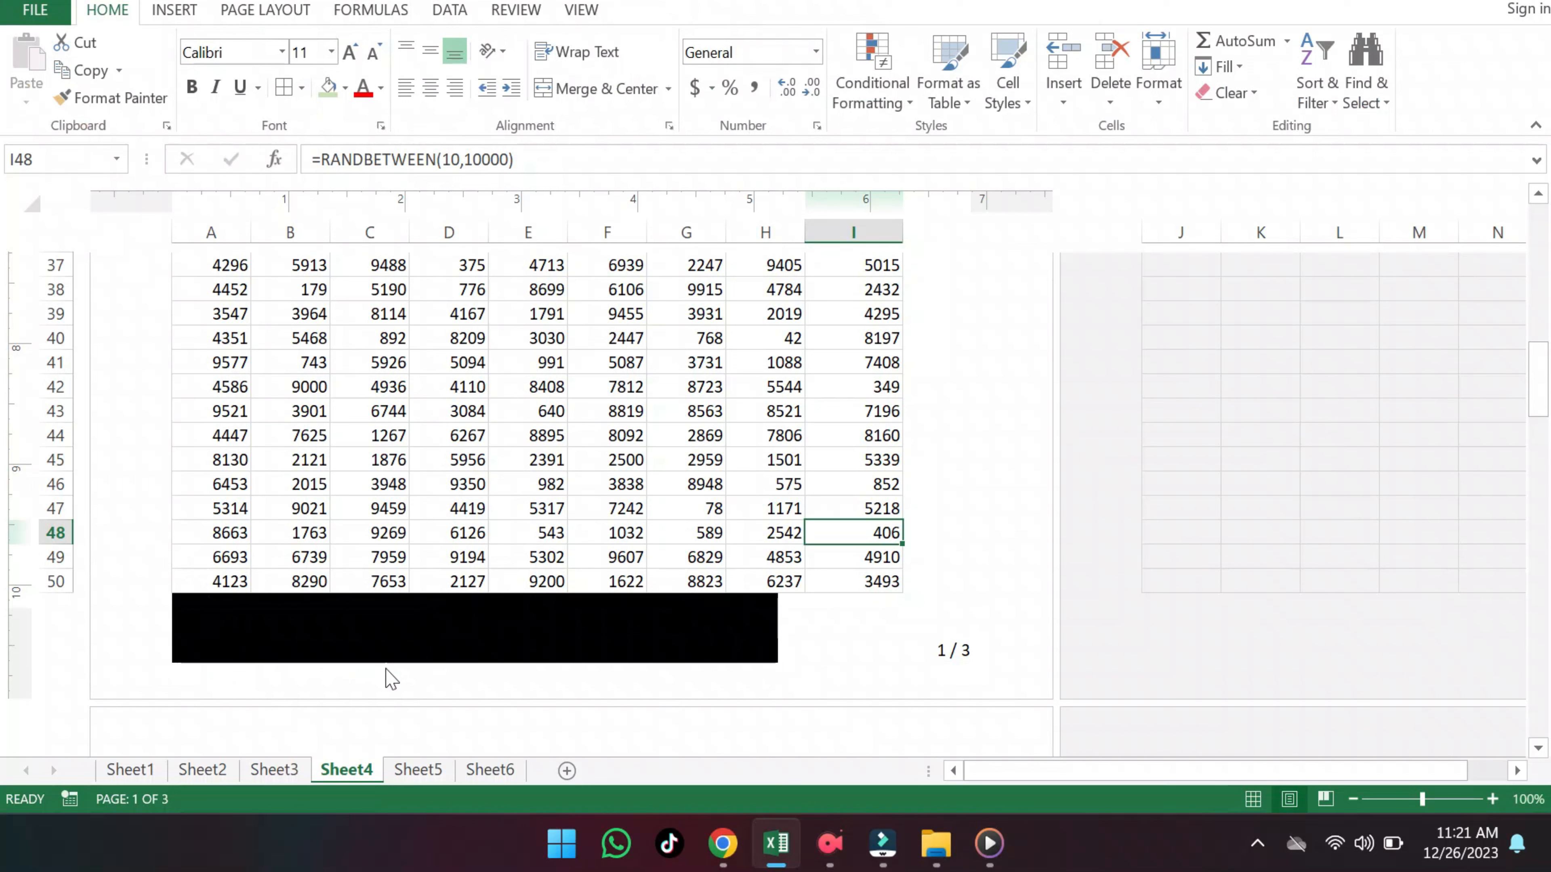
Scale the logo picture in the left footer section to 7% of its original size.
left_click(356, 640)
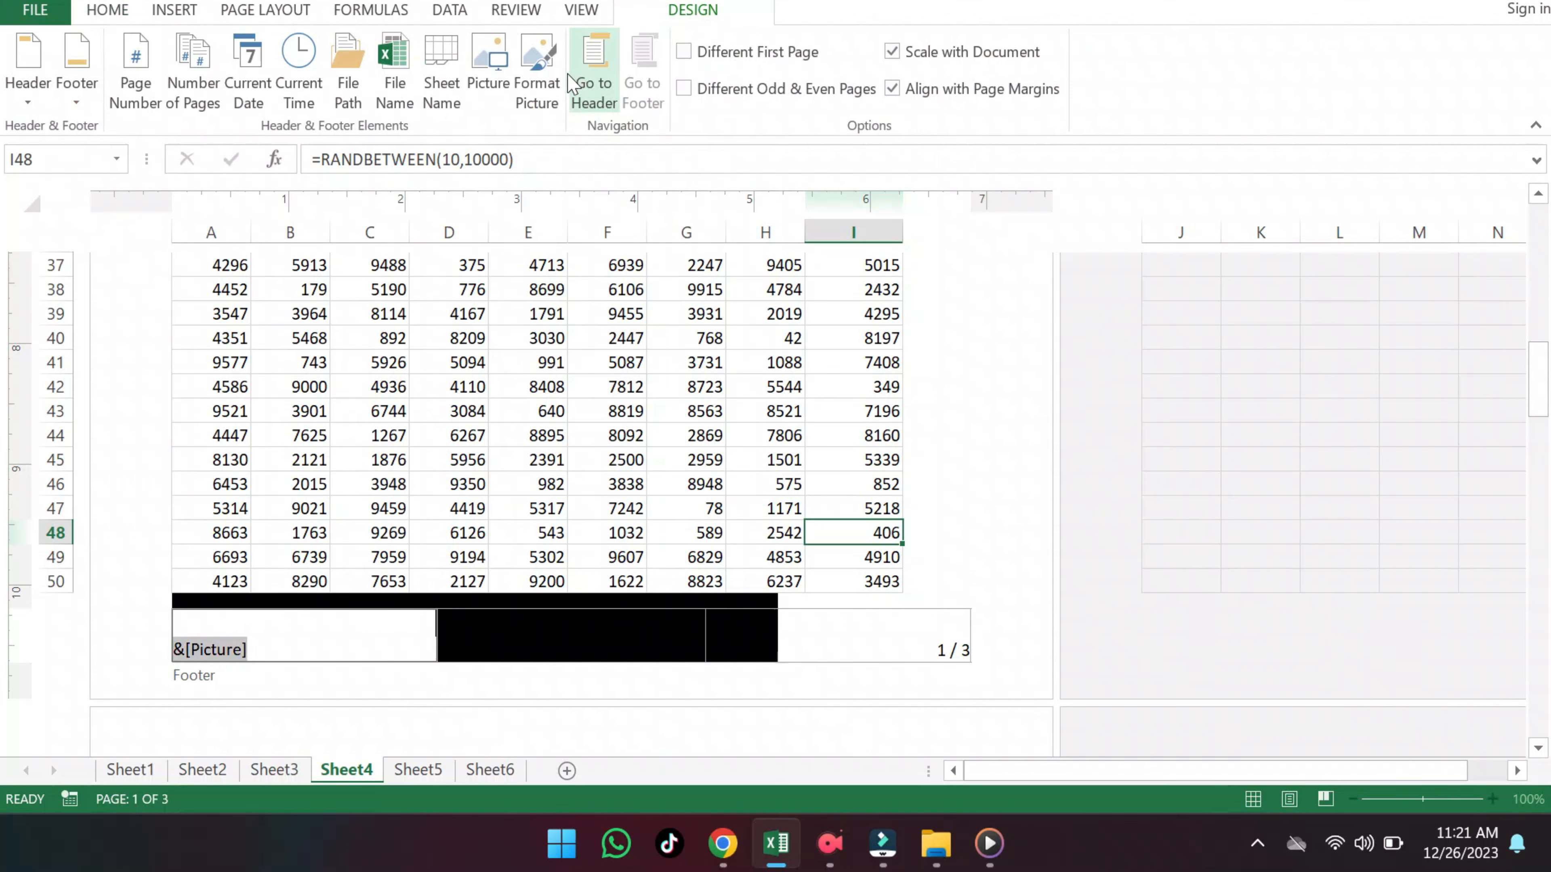
left_click(547, 96)
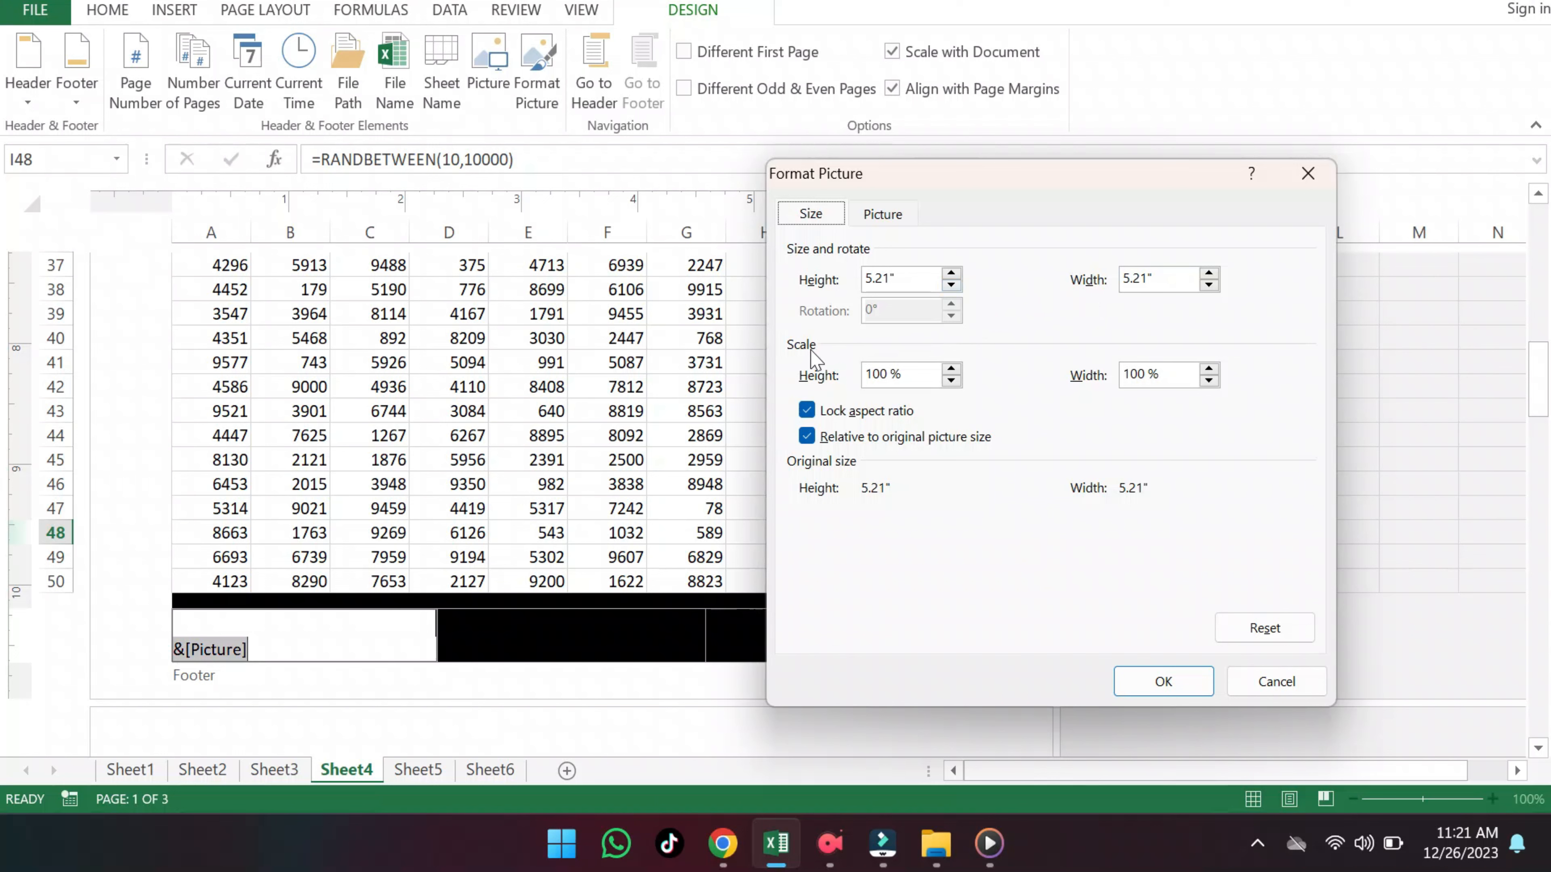
left_click_drag(909, 374, 866, 374)
type("7")
left_click(1163, 680)
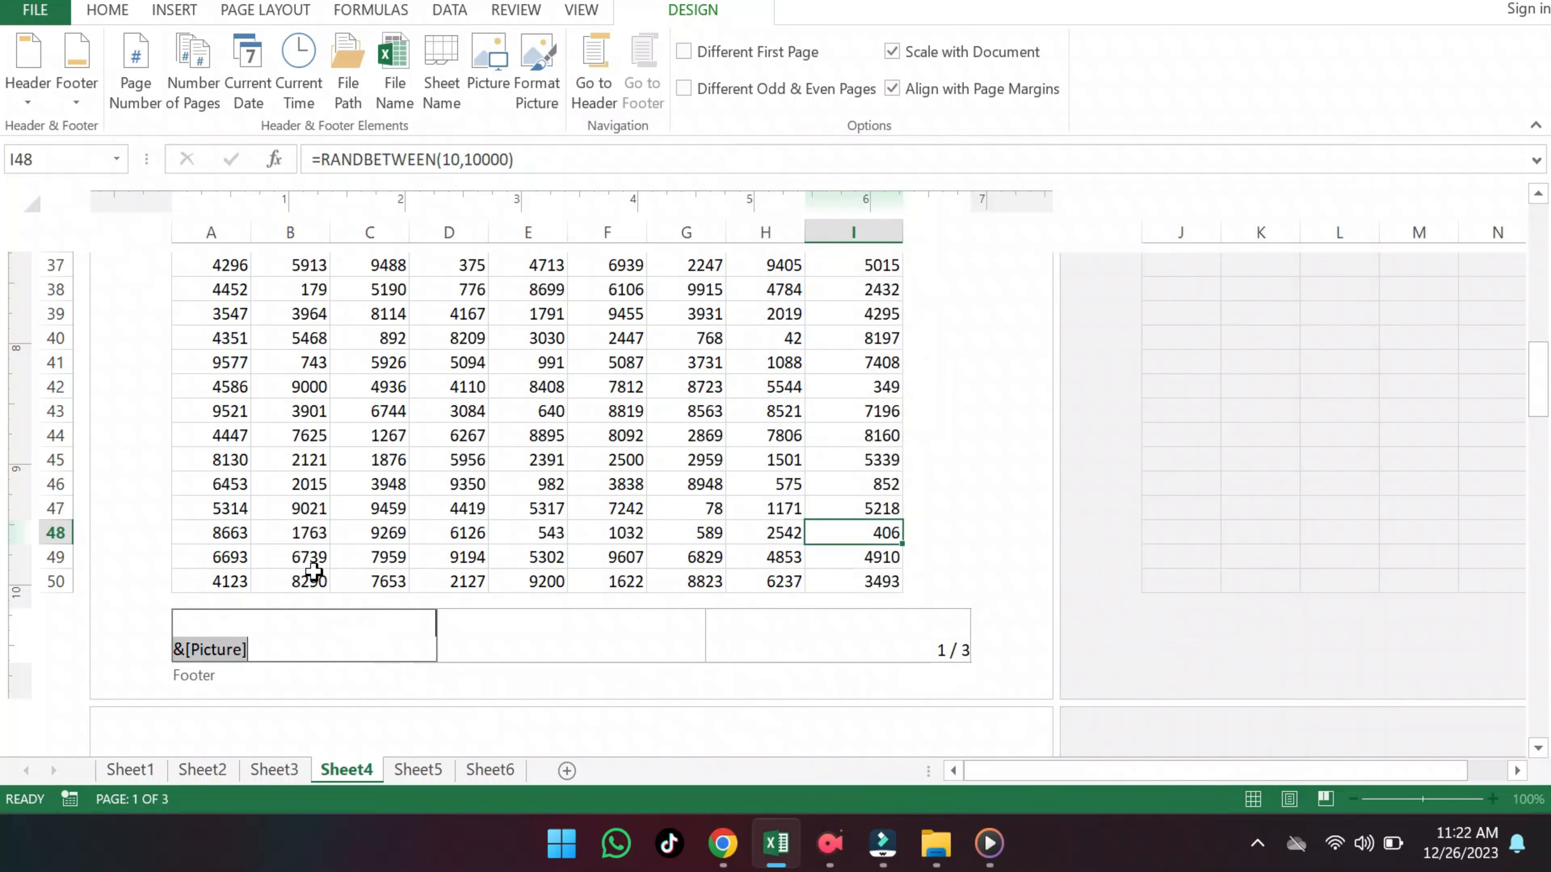
left_click(144, 505)
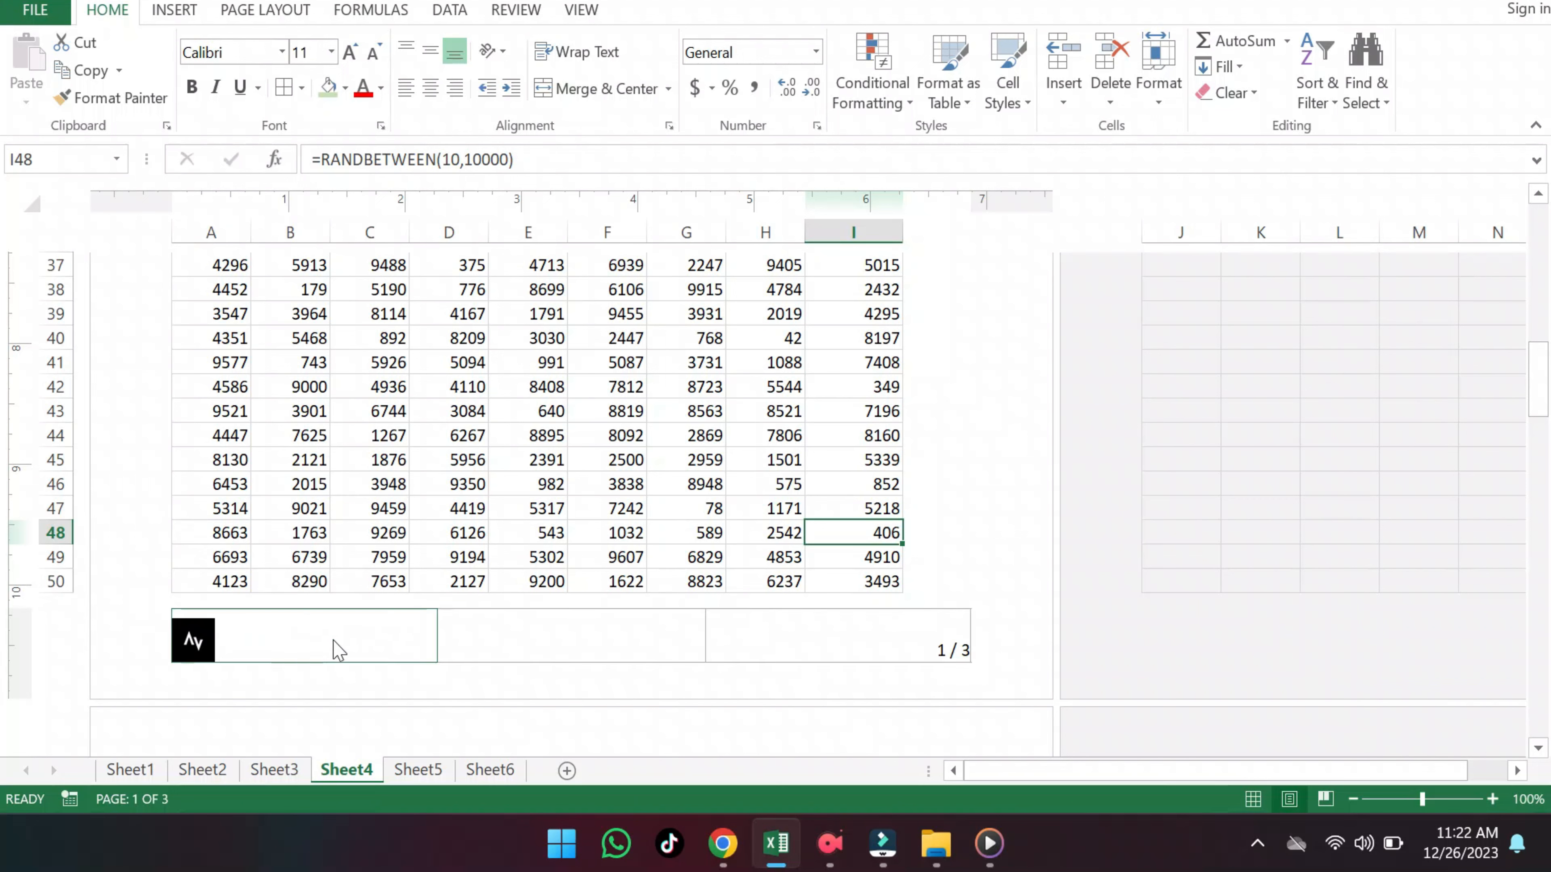
Enter the text "Sales Report" in the center section of the footer.
left_click(543, 643)
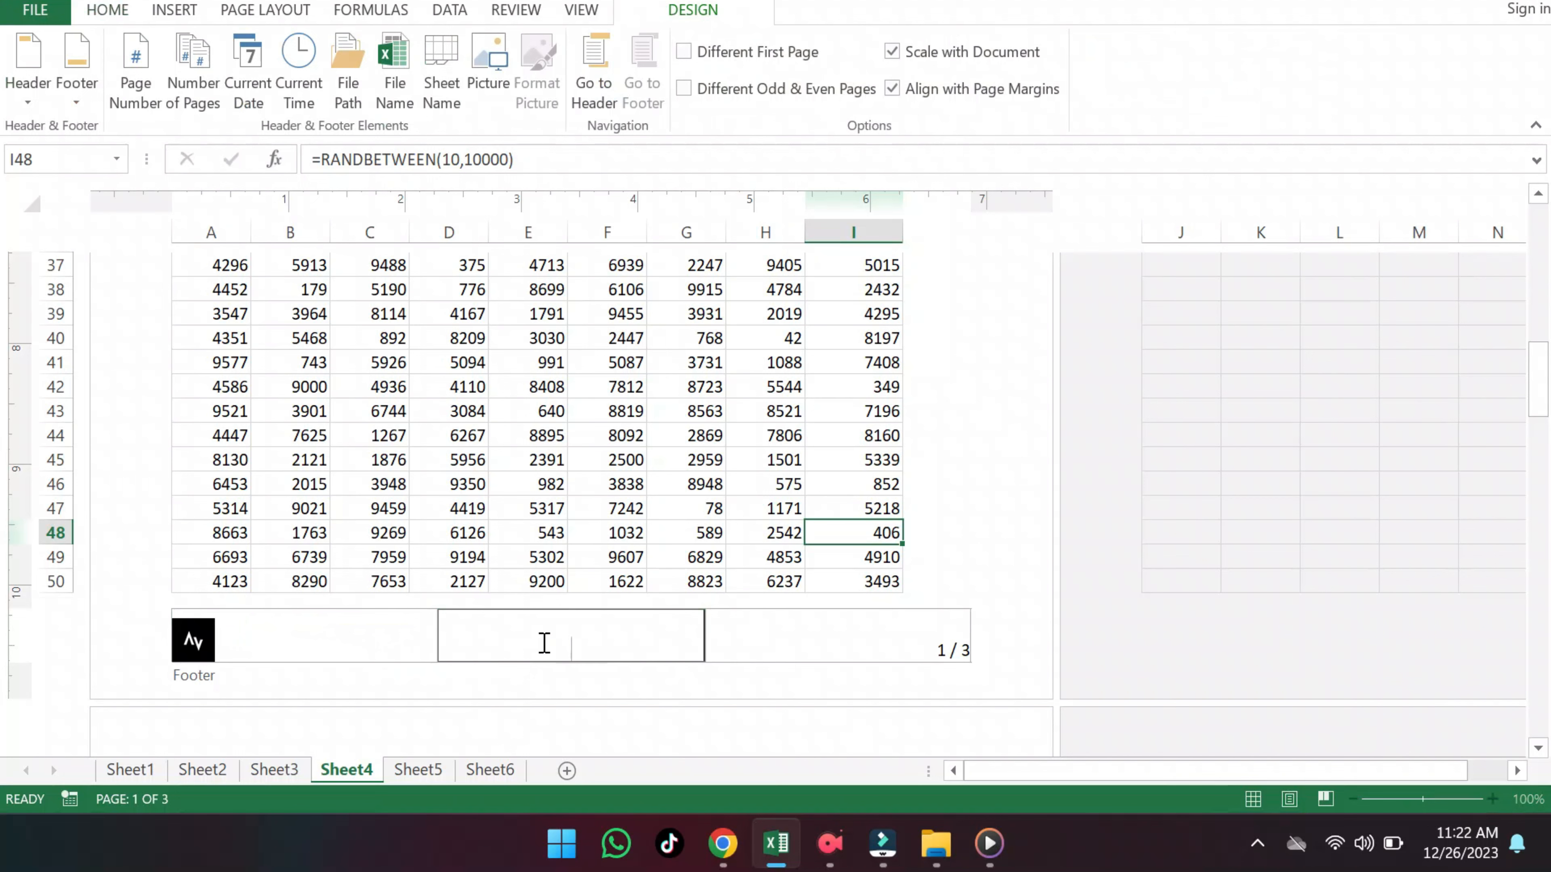
type("Sales Report")
left_click(629, 690)
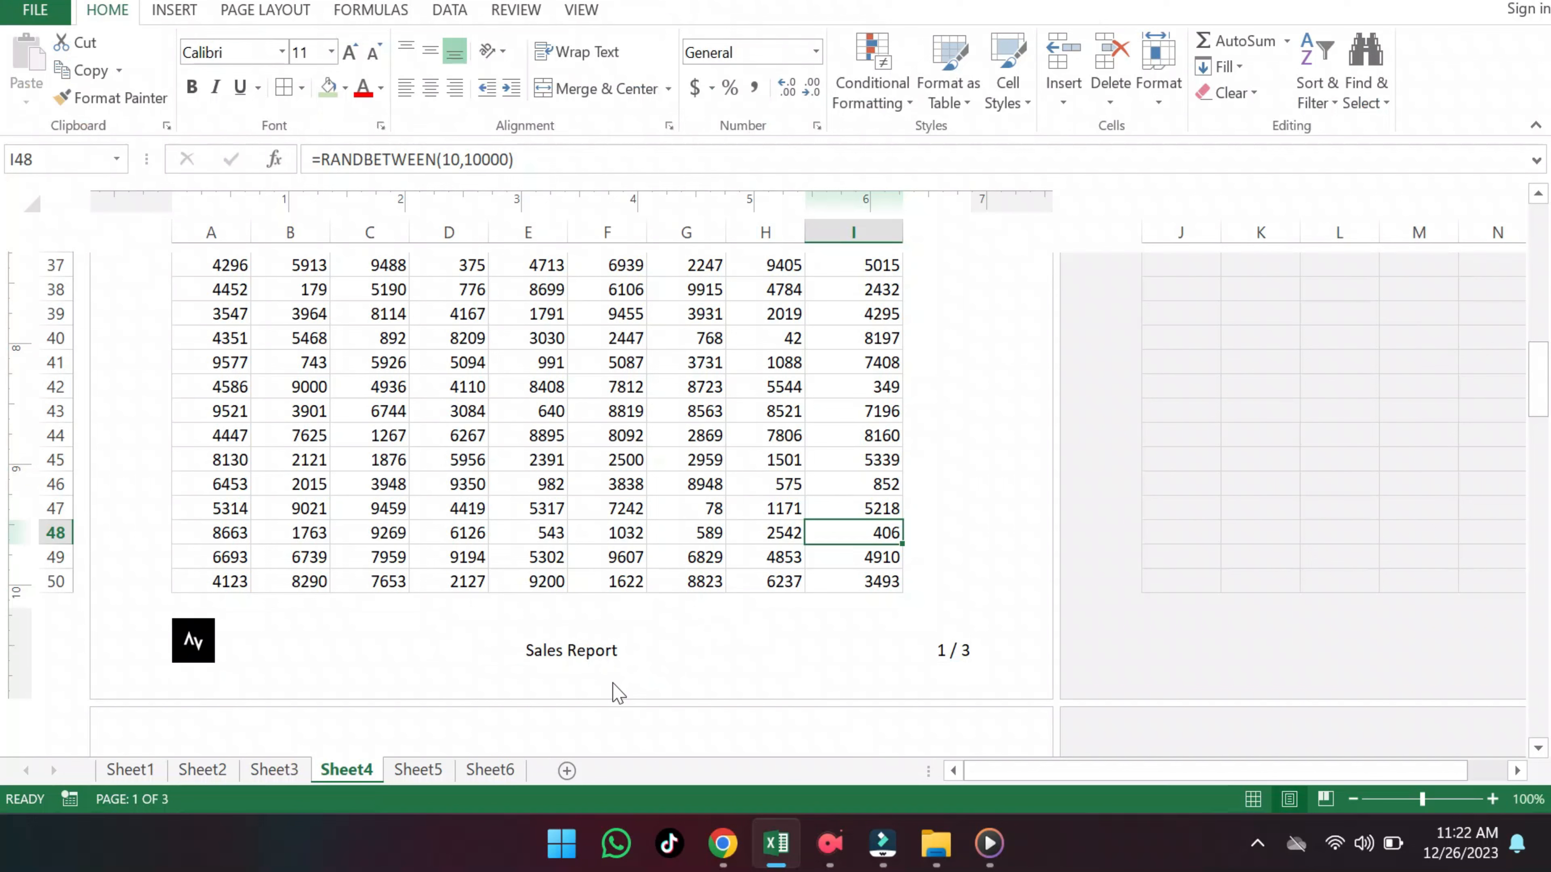
Format the "Sales Report" footer text in Arial at font size 16.
left_click(629, 641)
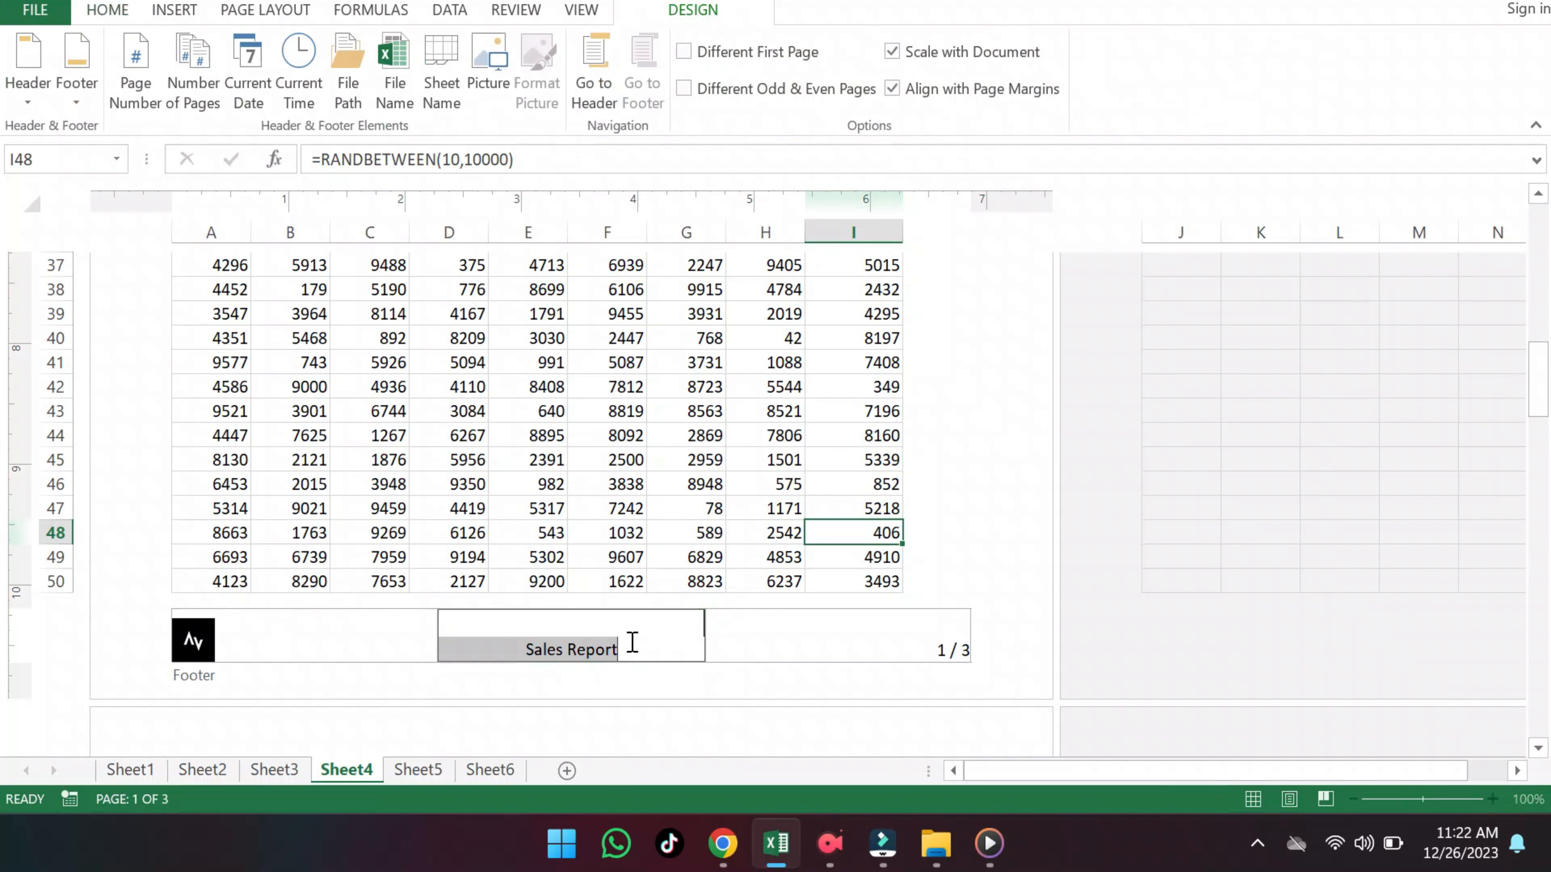
left_click(116, 16)
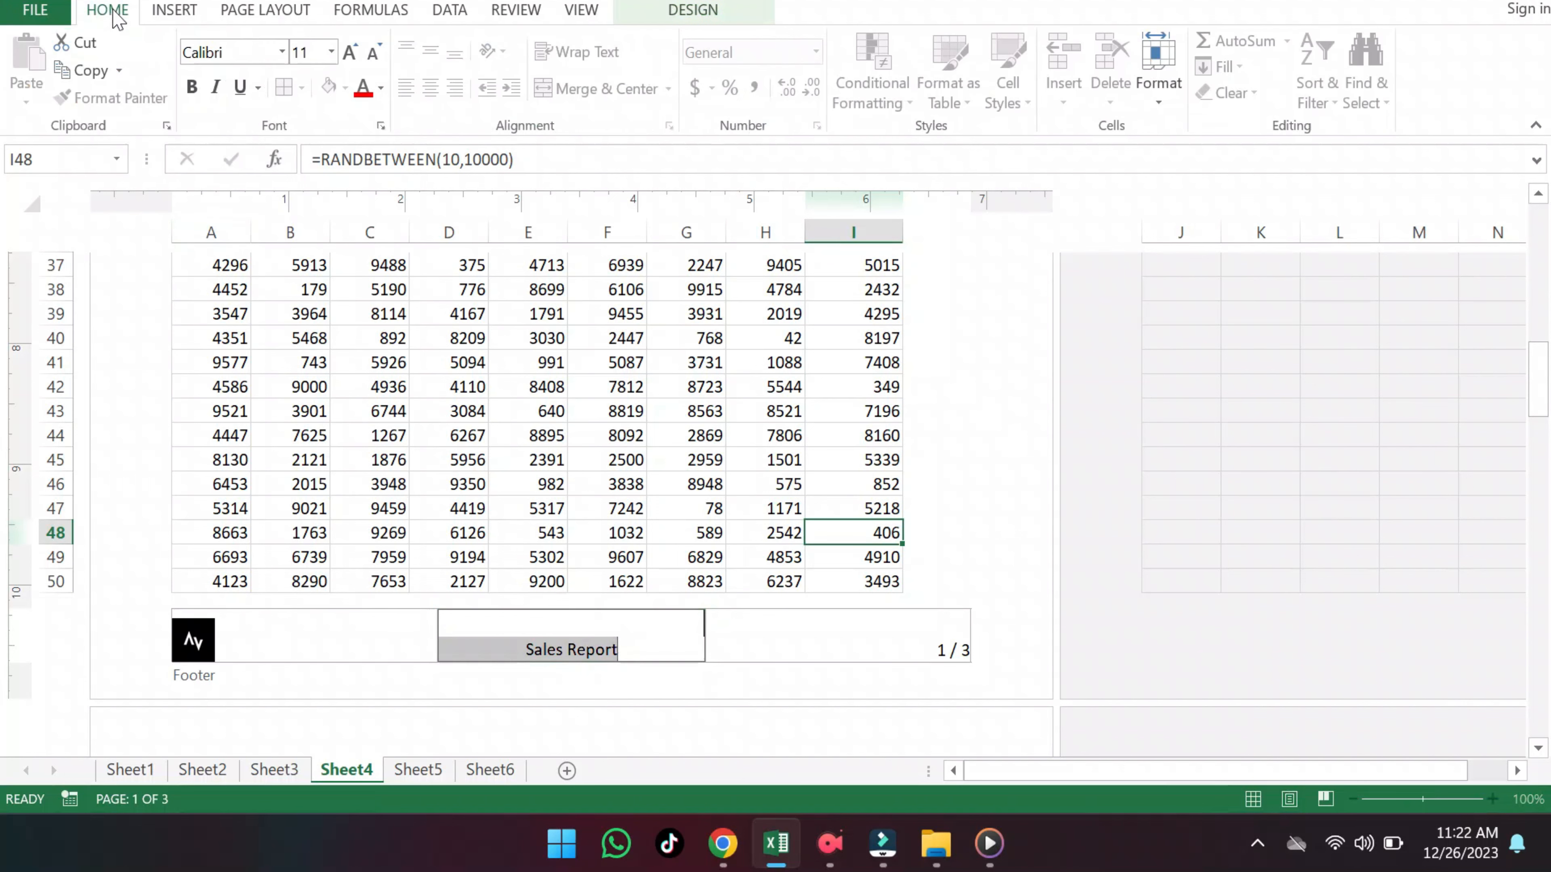
left_click(280, 59)
left_click(266, 364)
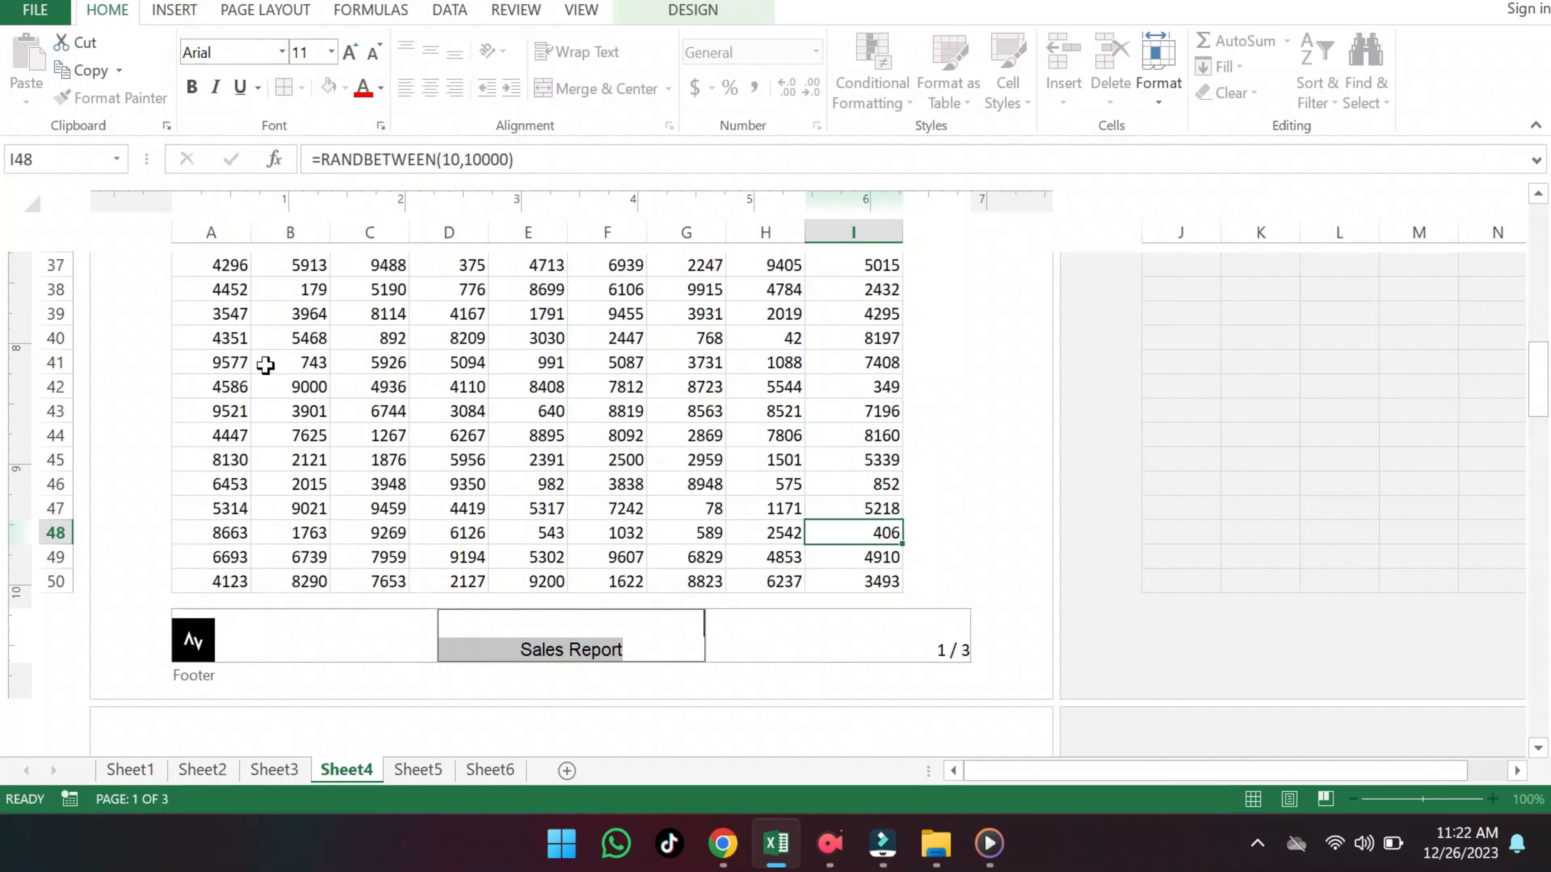
left_click(333, 59)
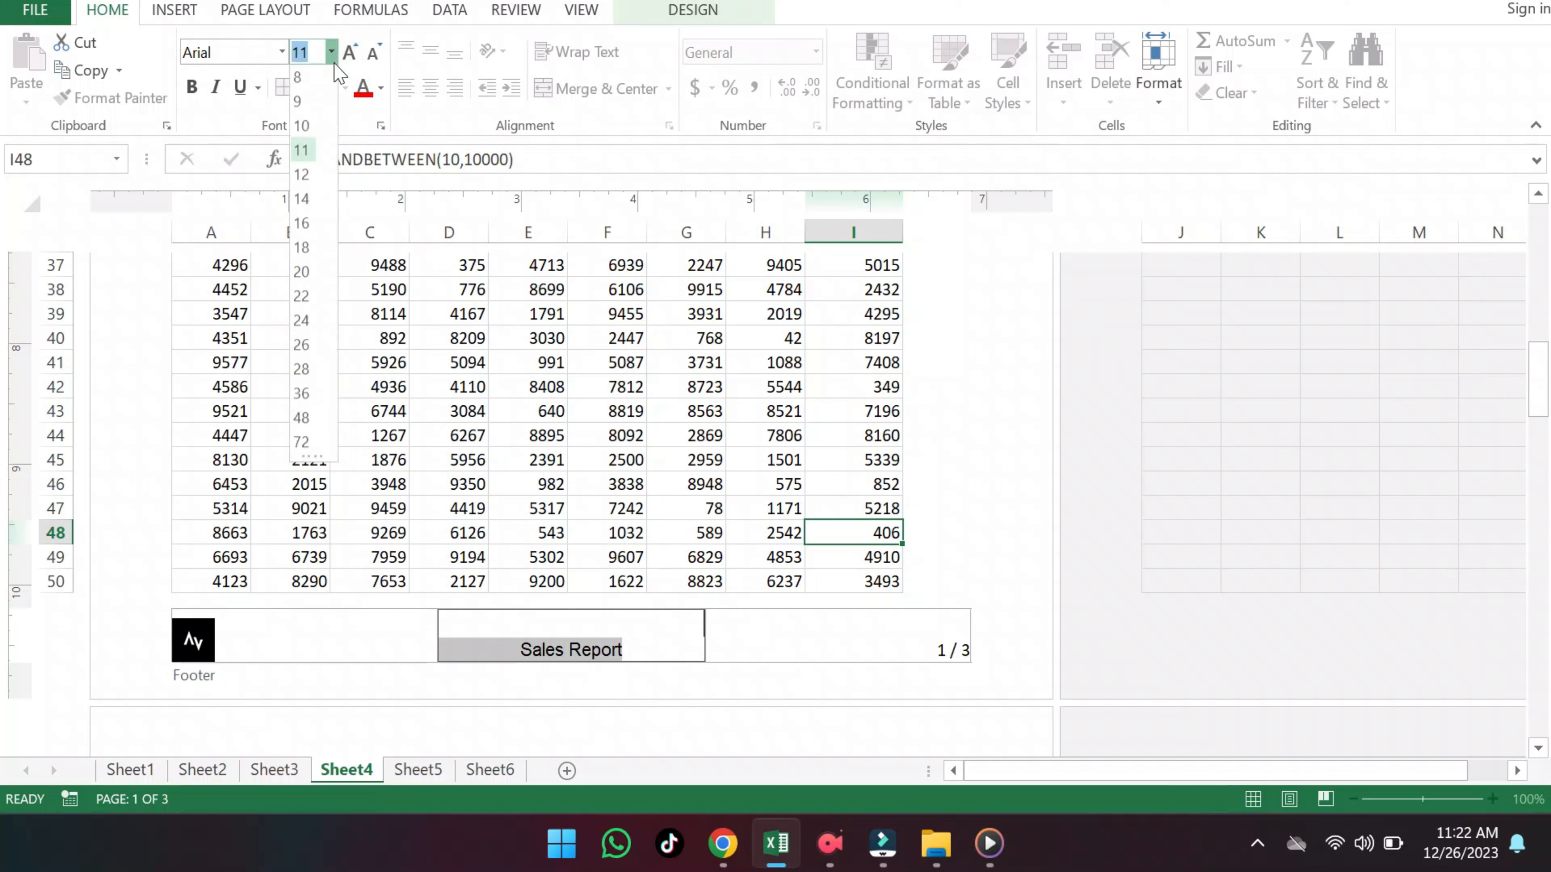
left_click(303, 224)
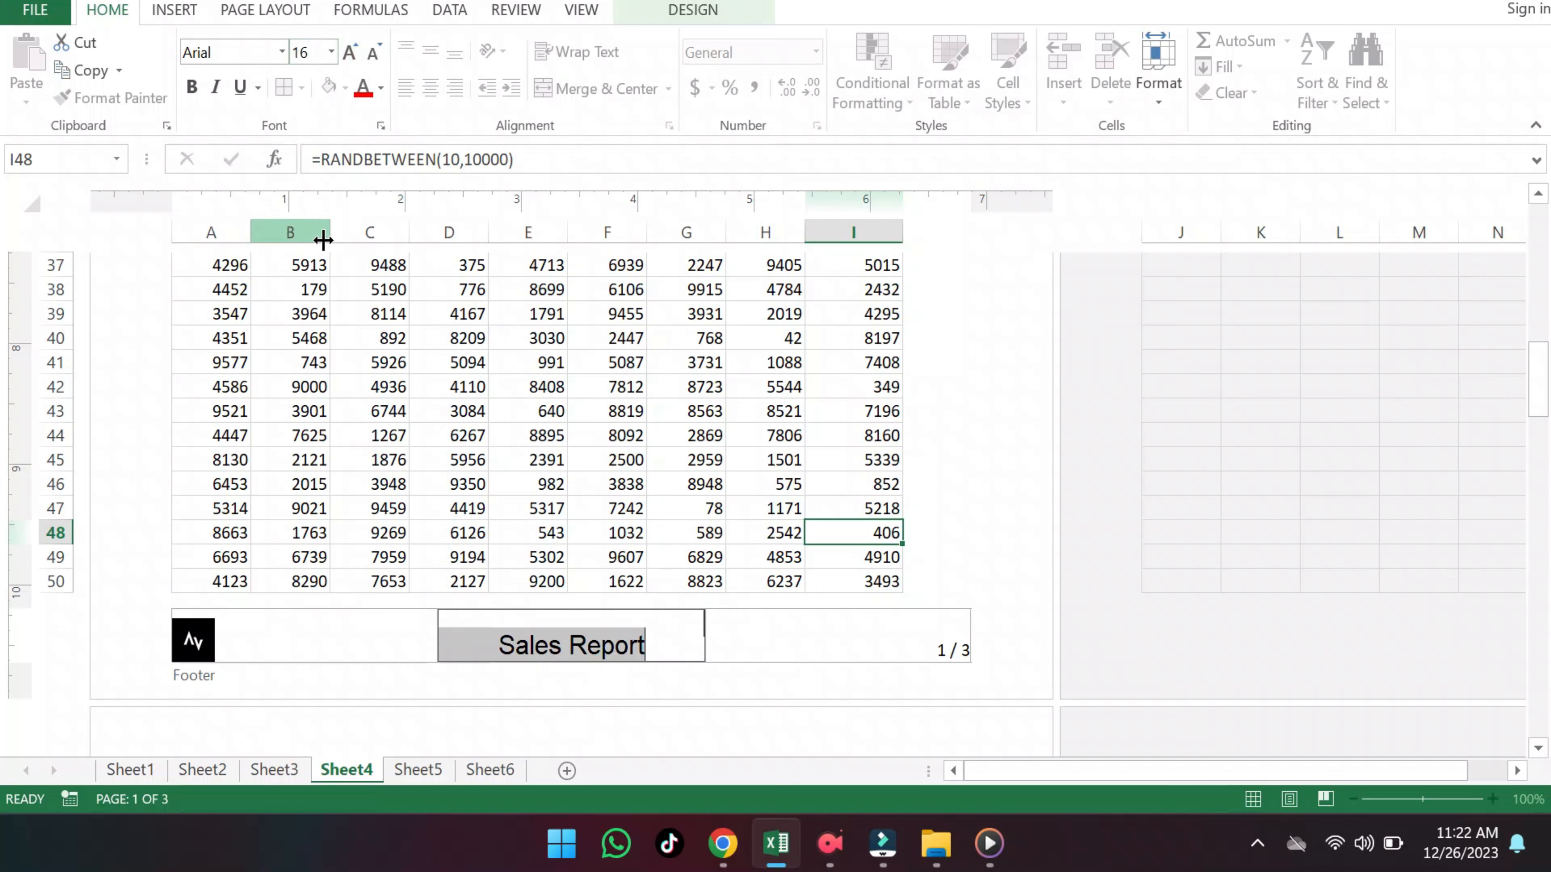
left_click(631, 685)
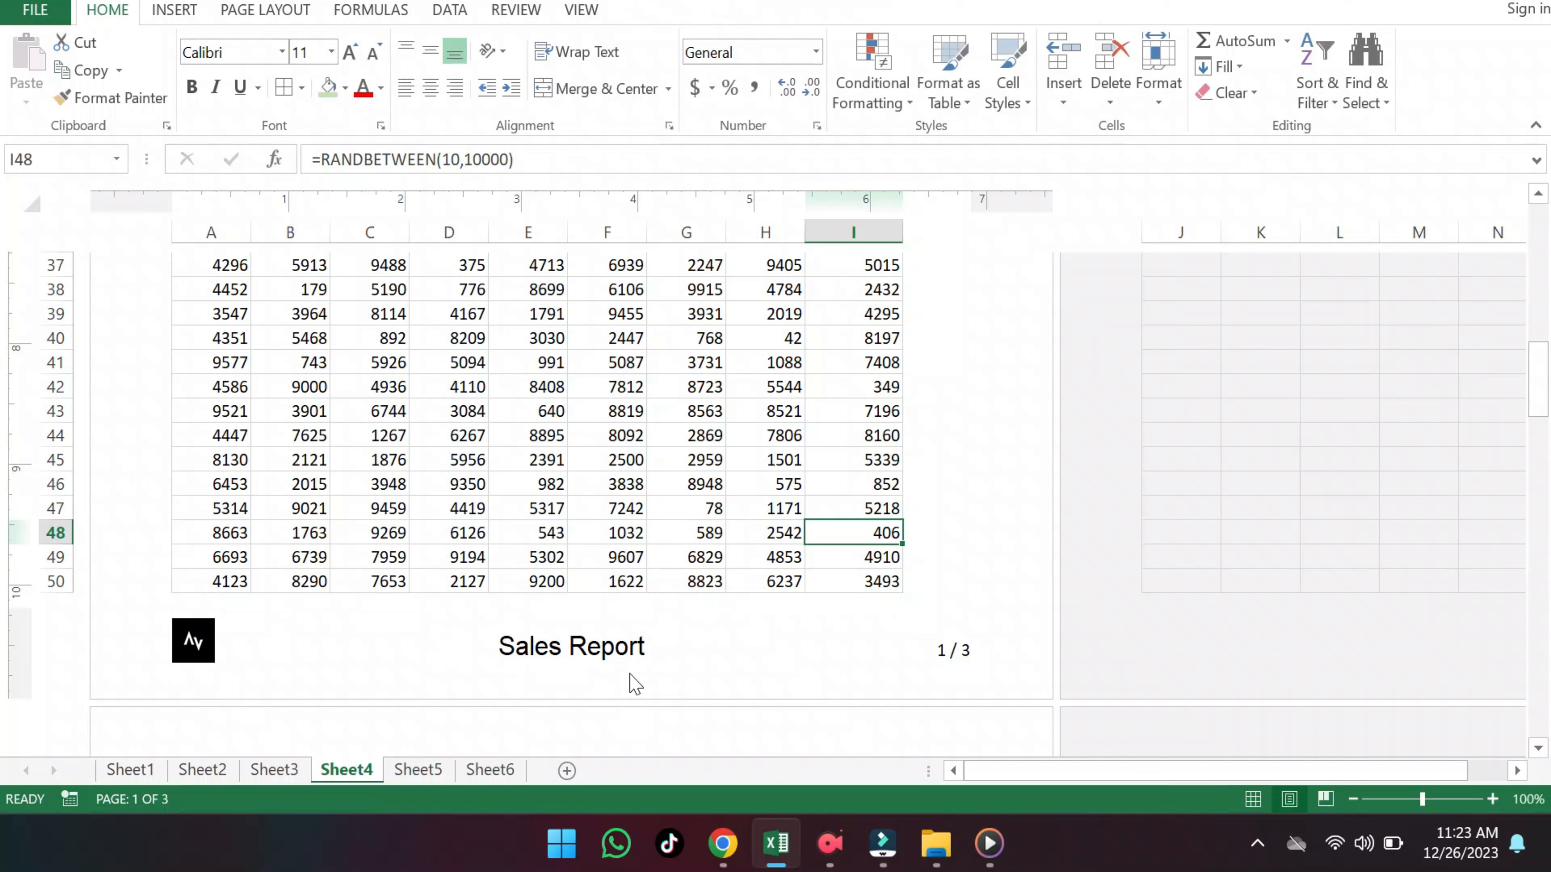
Enable a different first page for the sheet's header and footer, and check the footer on the last page.
left_click(649, 635)
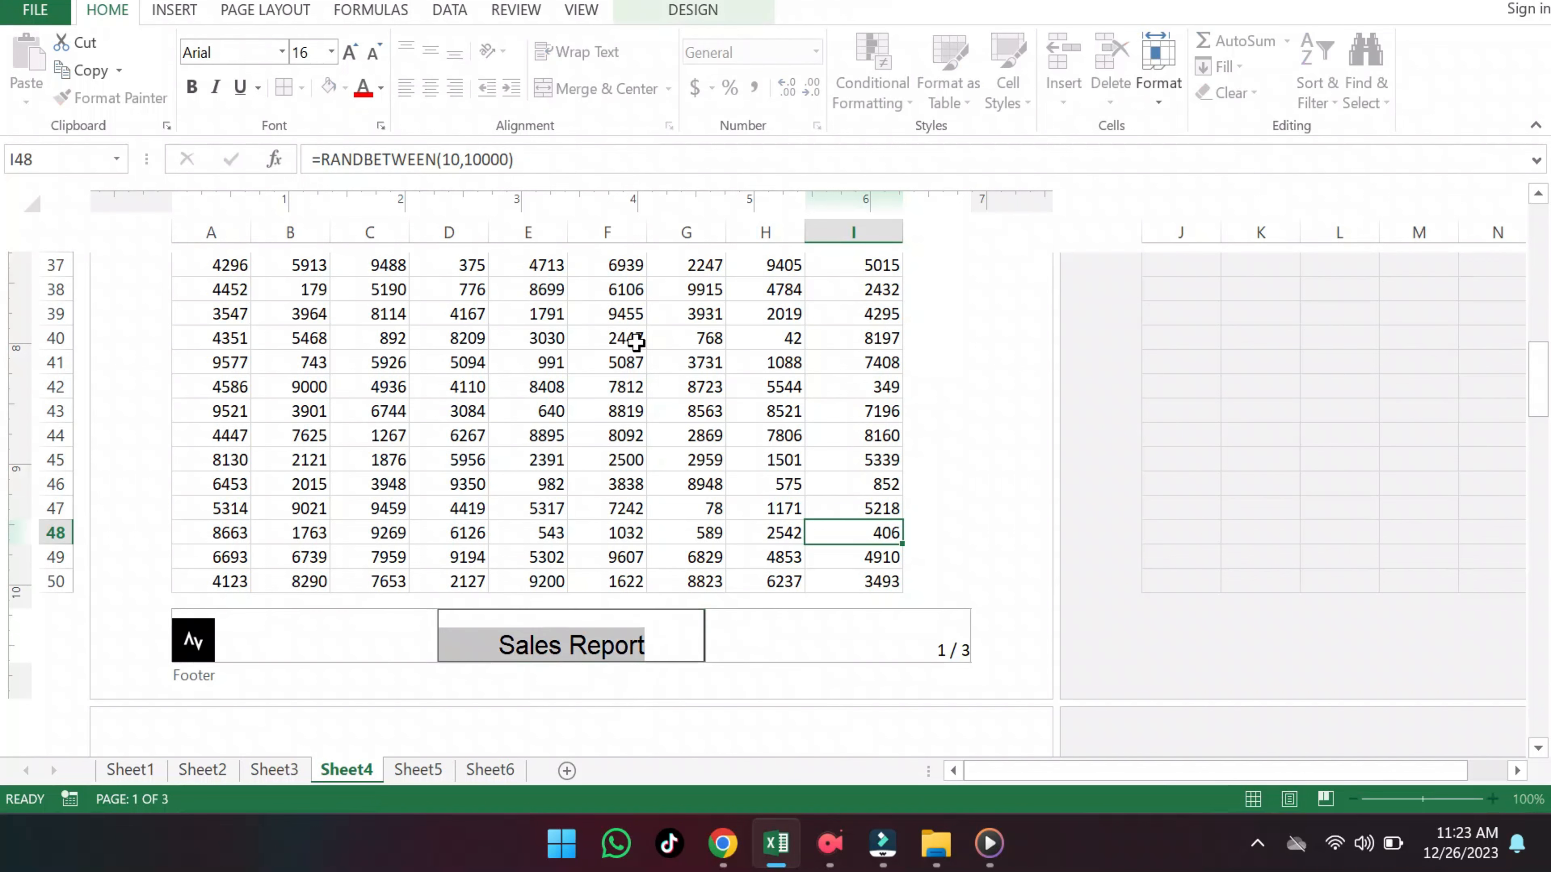
left_click(693, 9)
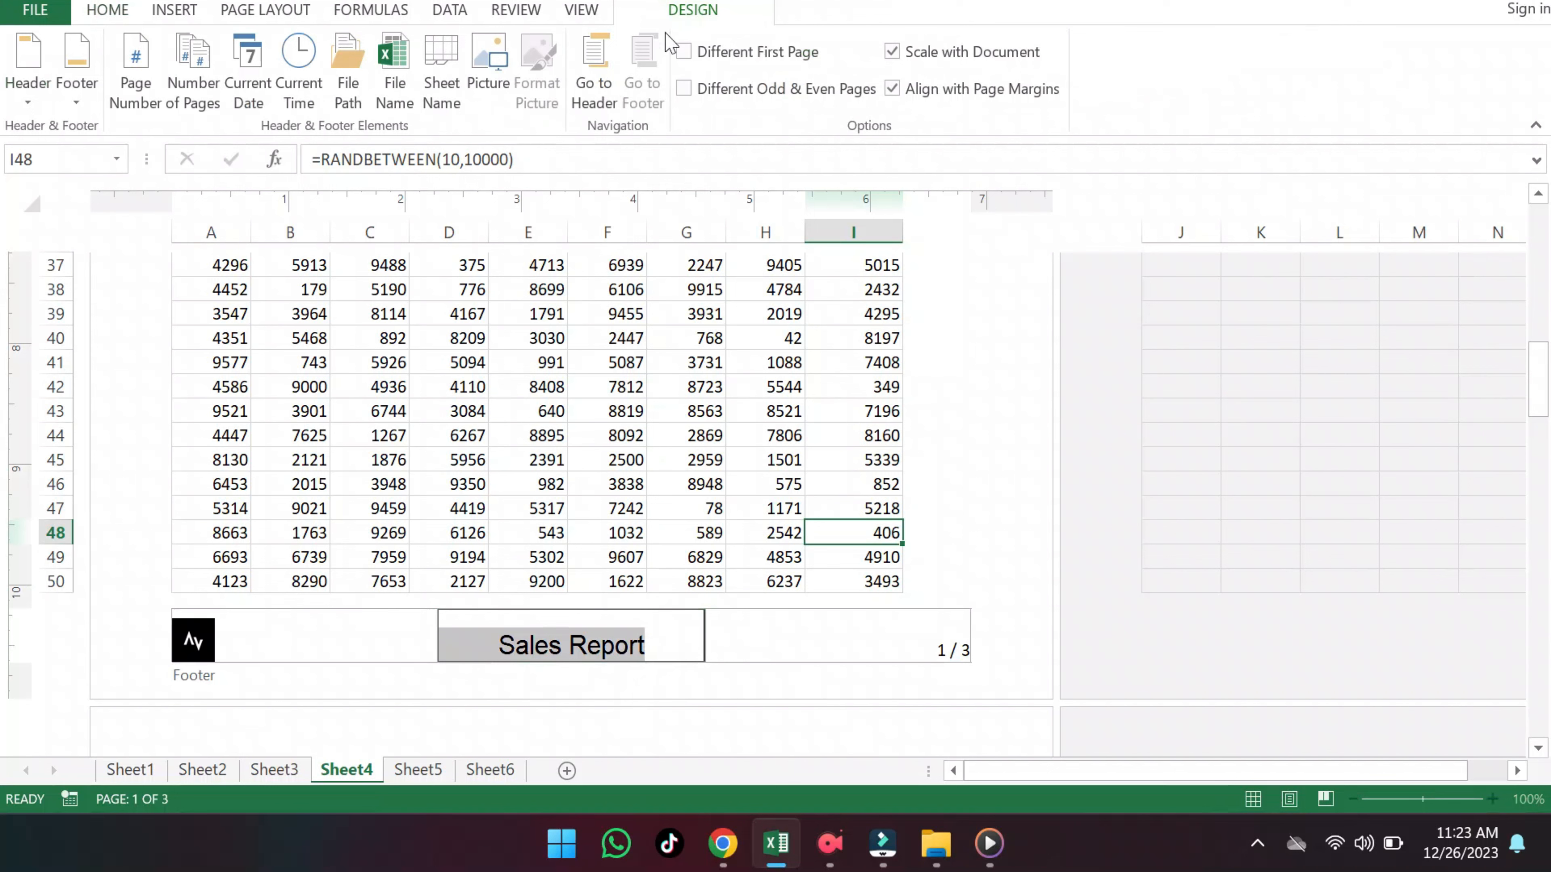
left_click(683, 53)
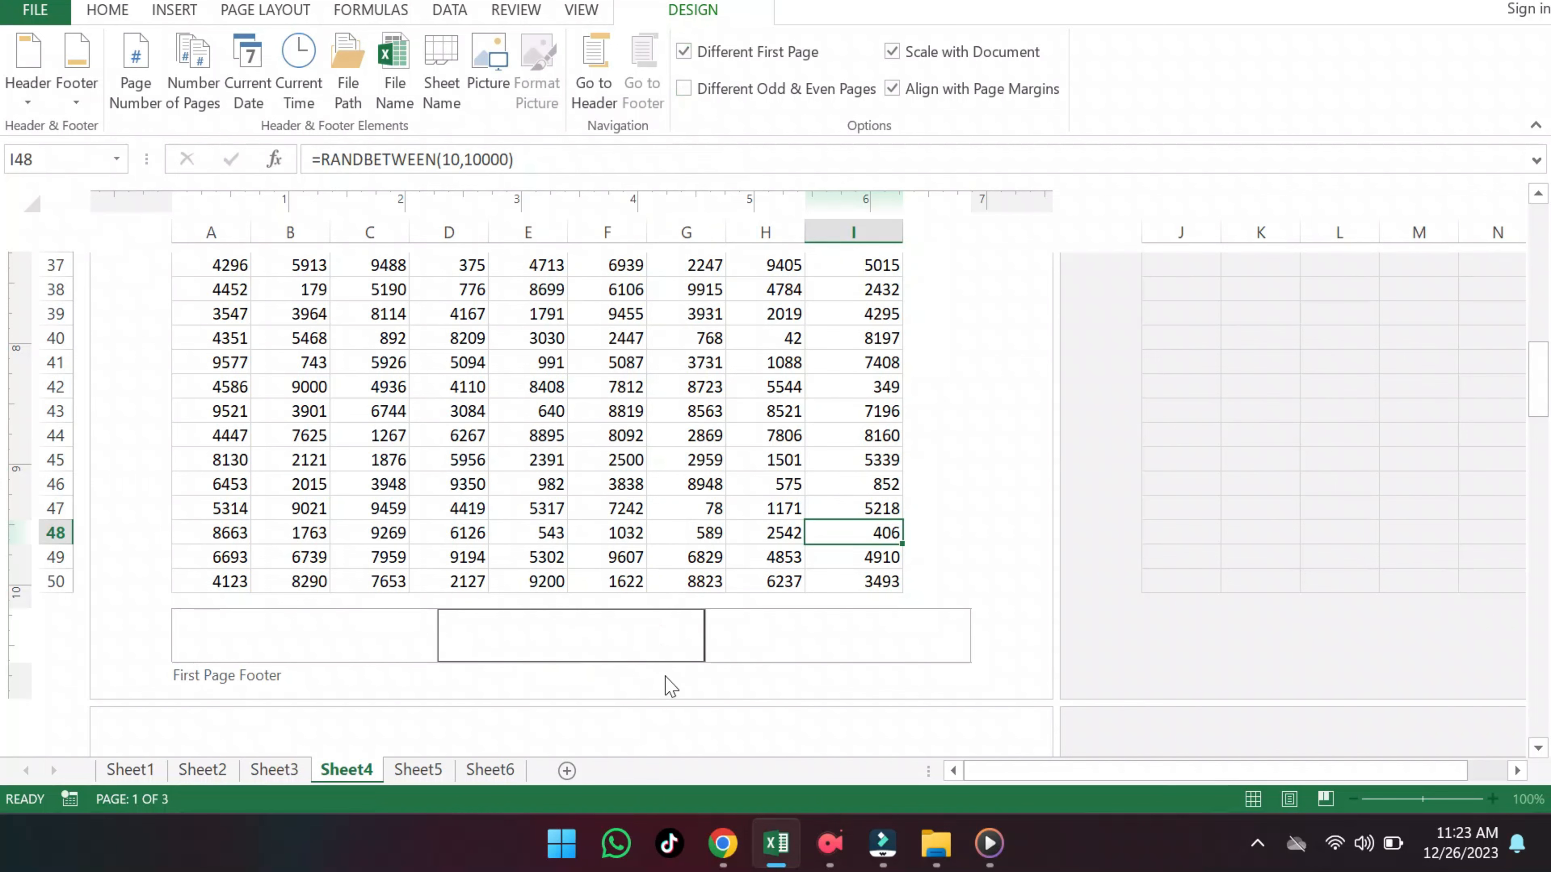
left_click_drag(1540, 391, 1549, 690)
scroll(965, 632, "down", 9)
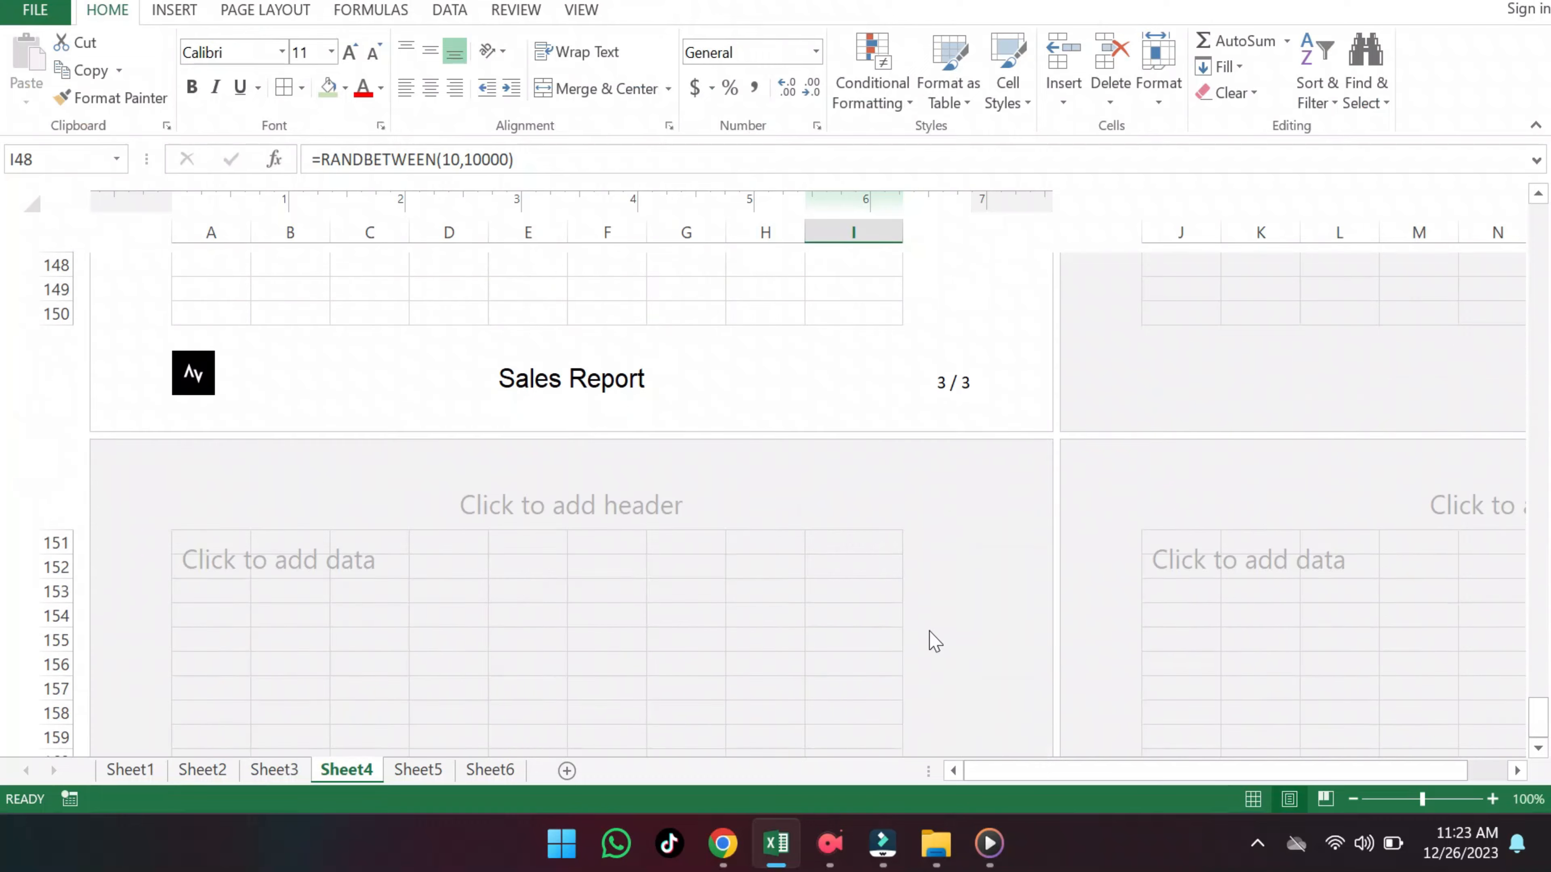
Turn off the different first page option for the sheet's footer, working from the first page's center footer section.
scroll(923, 635, "up", 1)
scroll(582, 512, "up", 20)
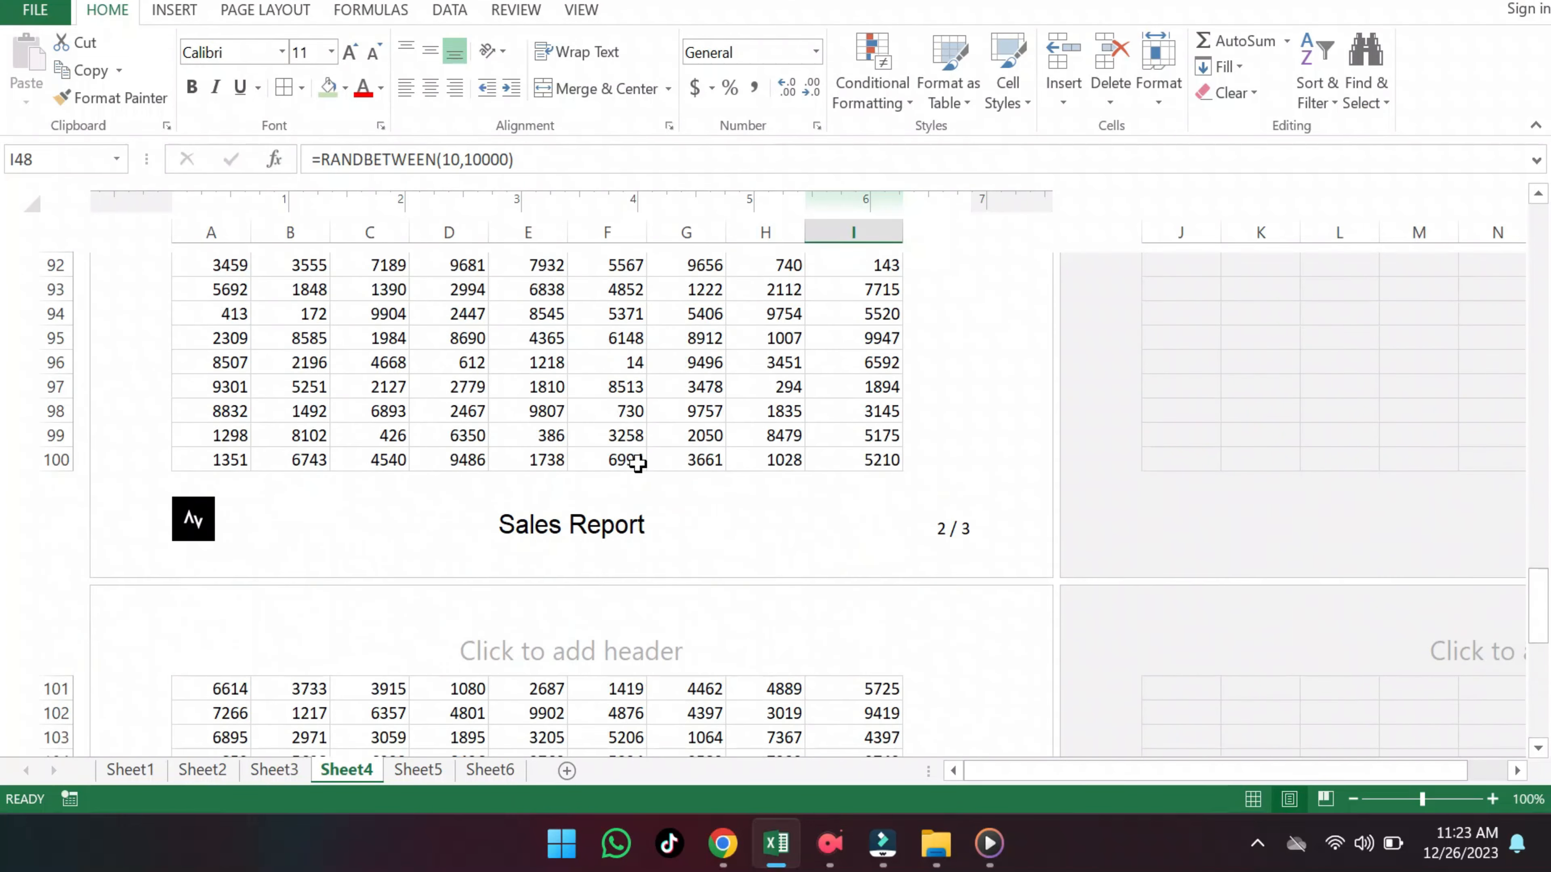
scroll(646, 475, "up", 20)
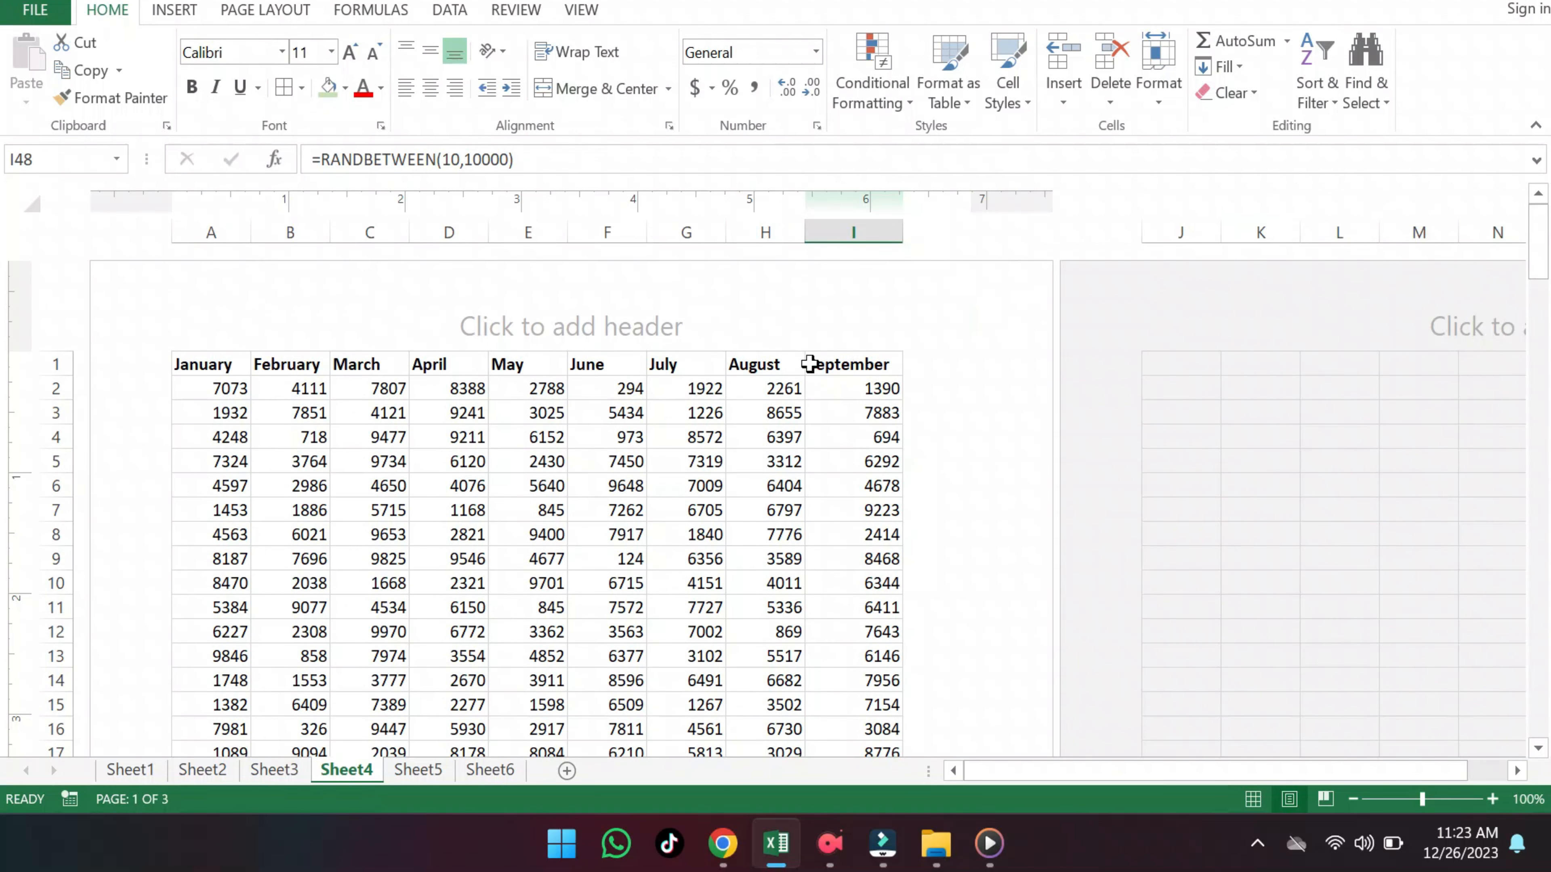
scroll(512, 527, "down", 12)
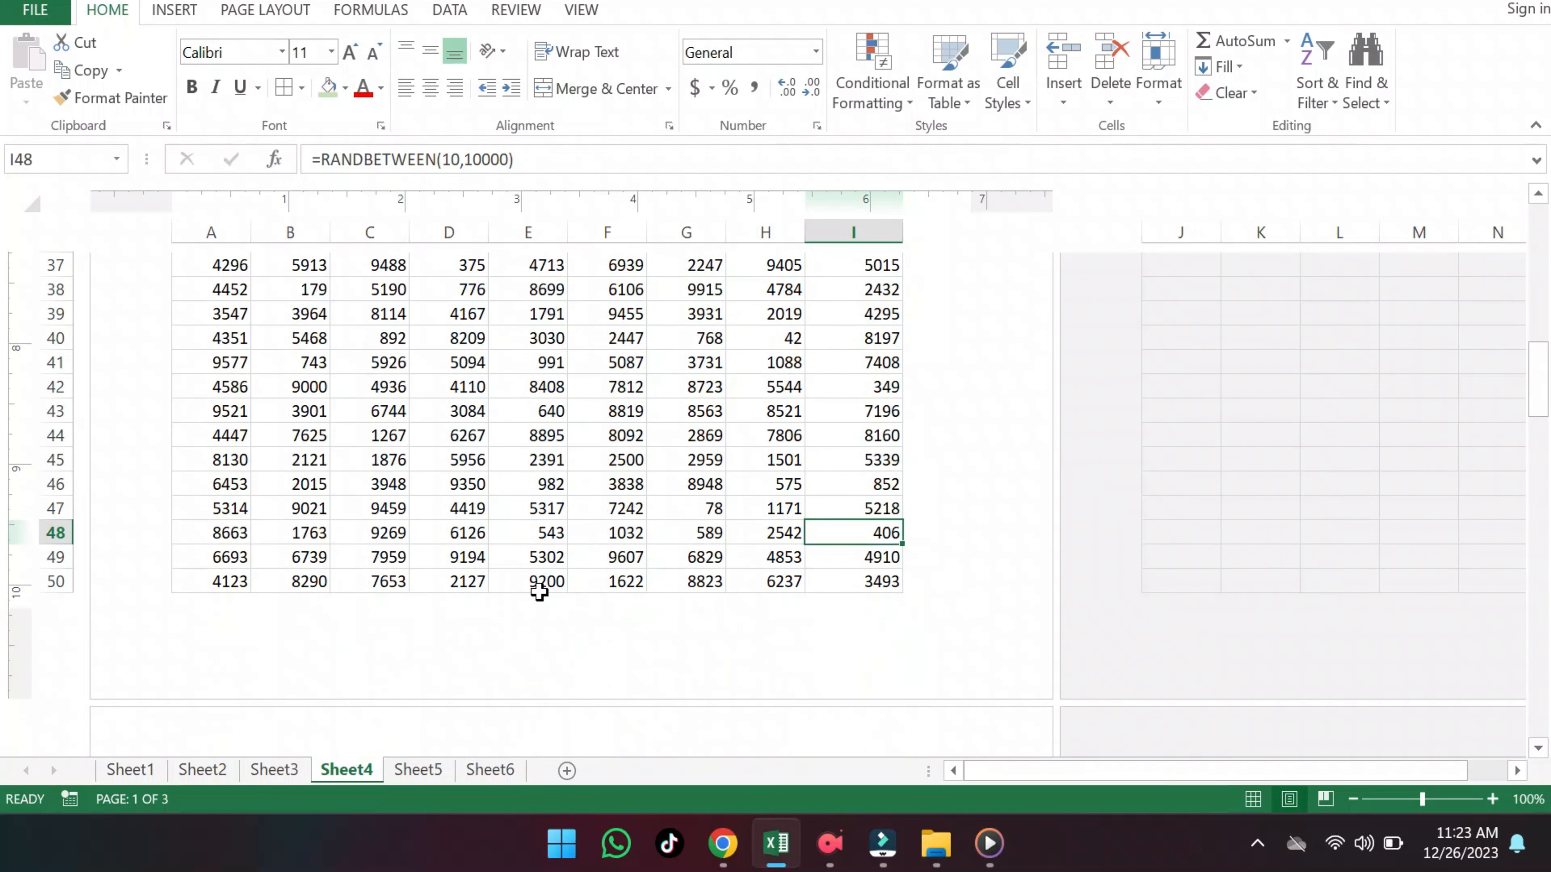
left_click(538, 651)
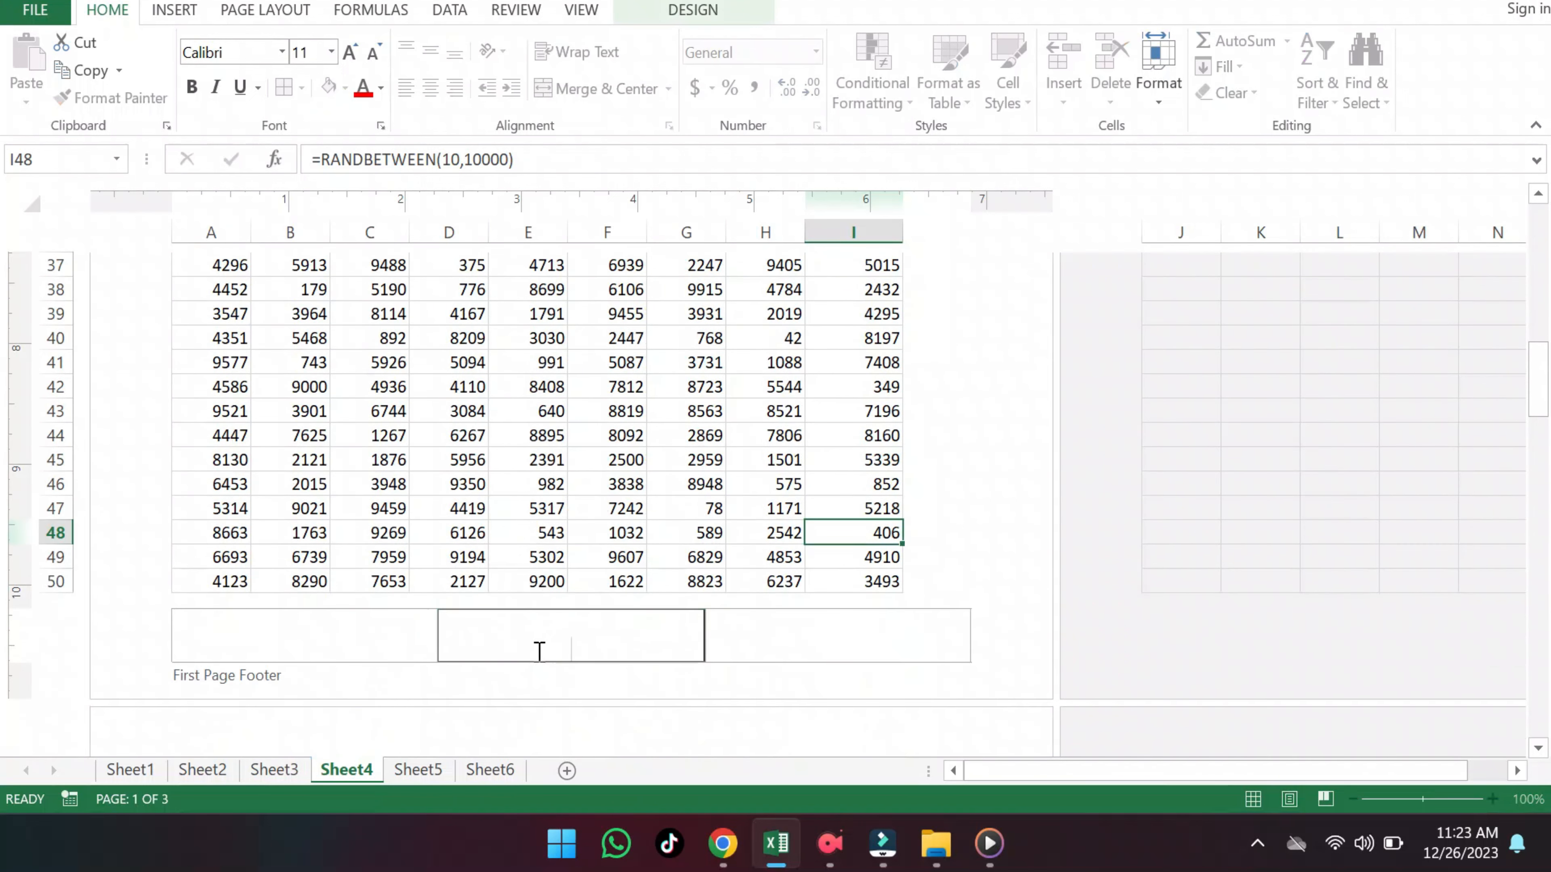
left_click(692, 12)
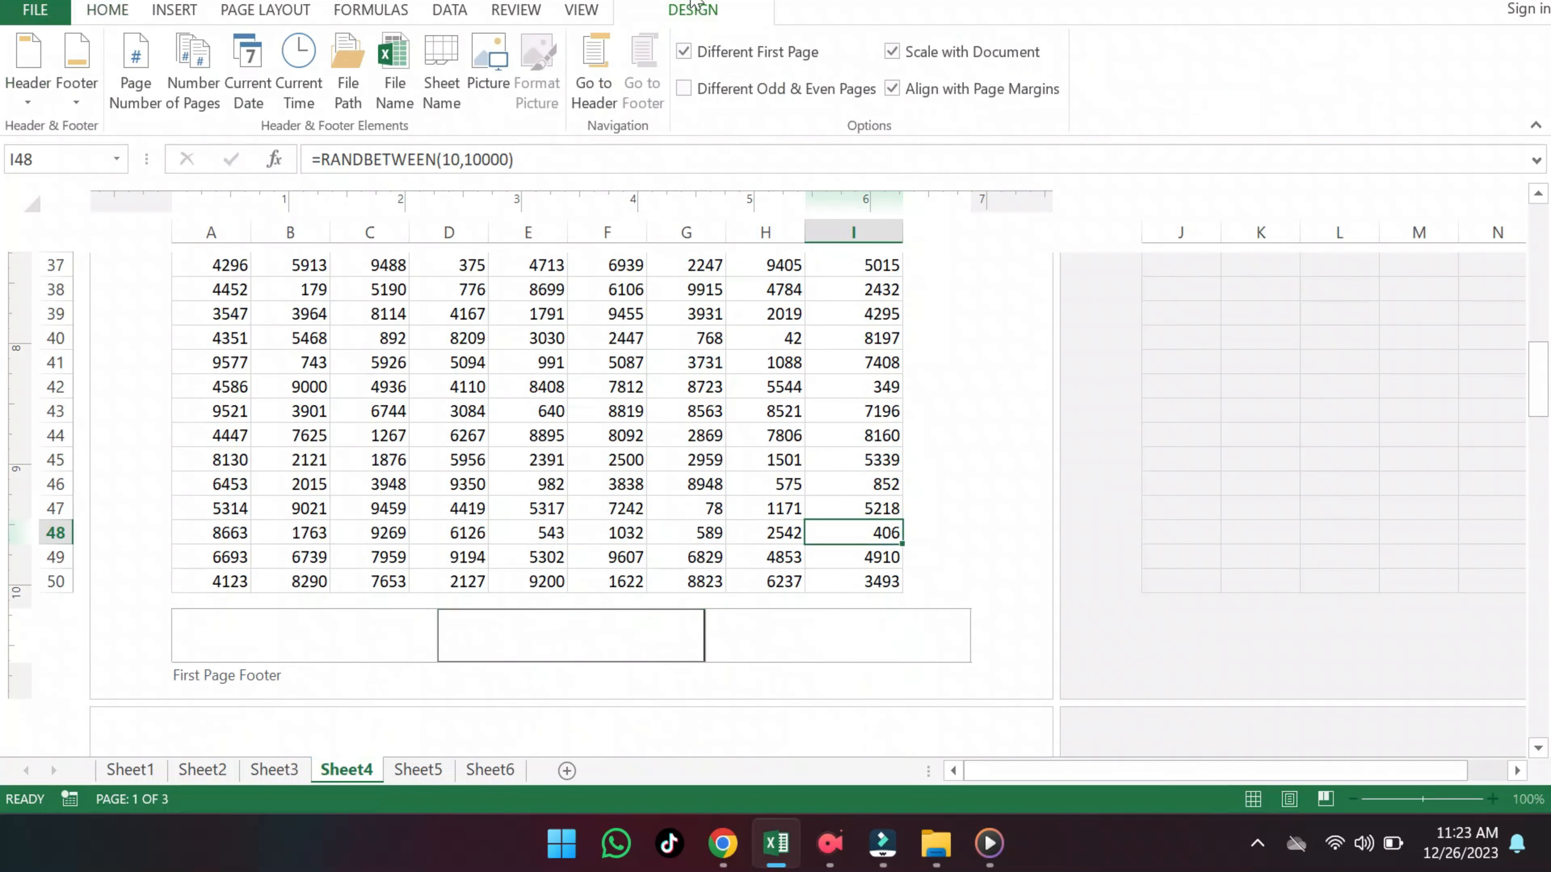
left_click(683, 89)
left_click(684, 88)
left_click(683, 51)
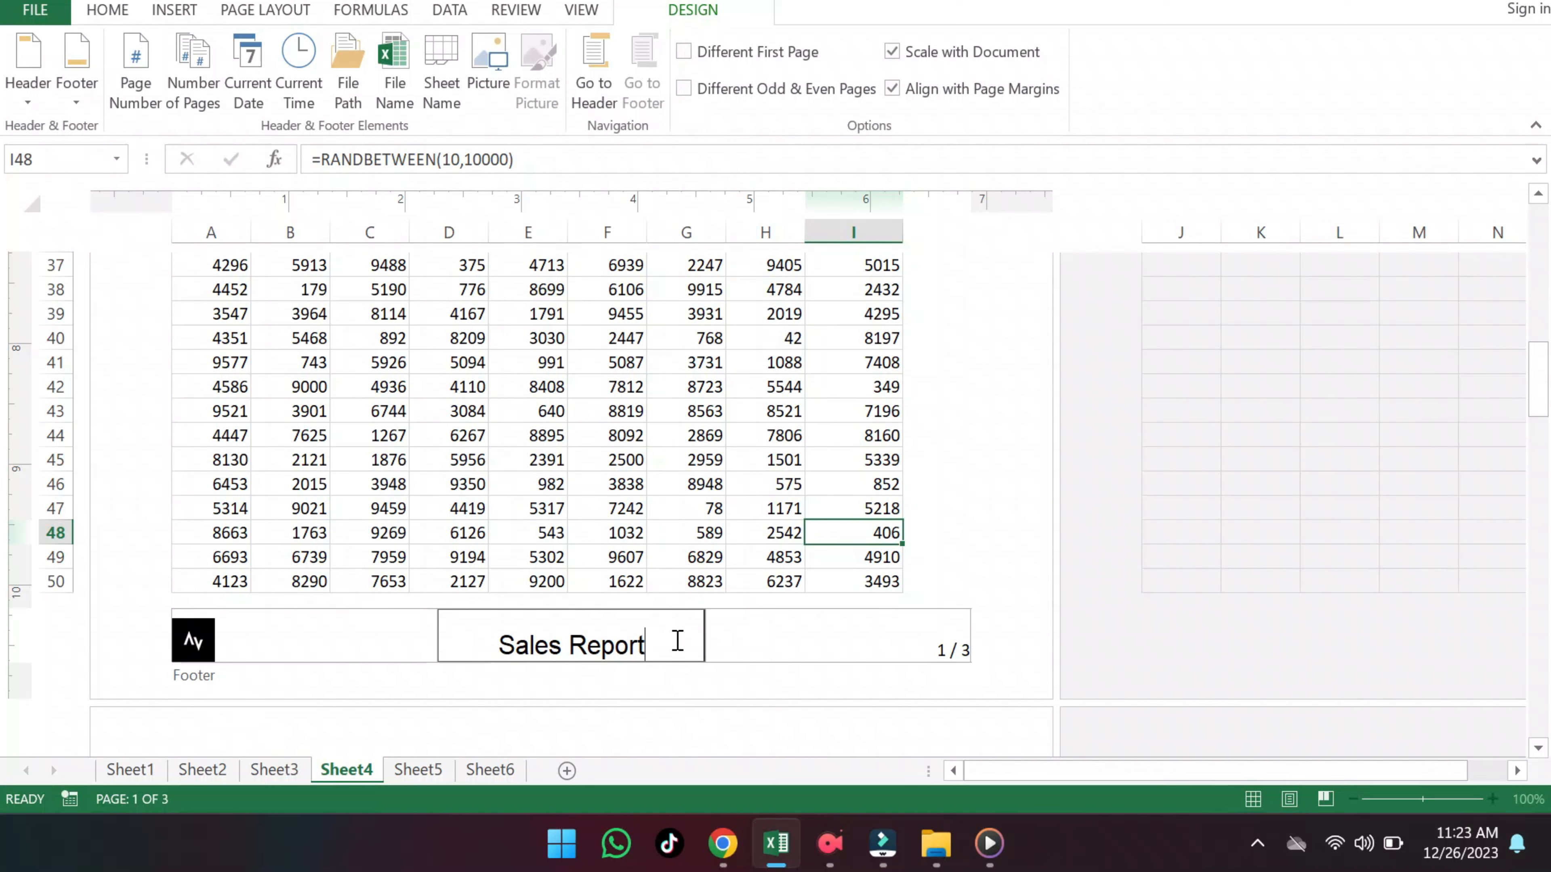
Delete the "Sales Report" text from the center footer section and leave footer editing.
left_click_drag(670, 641, 431, 655)
key("BackSpace")
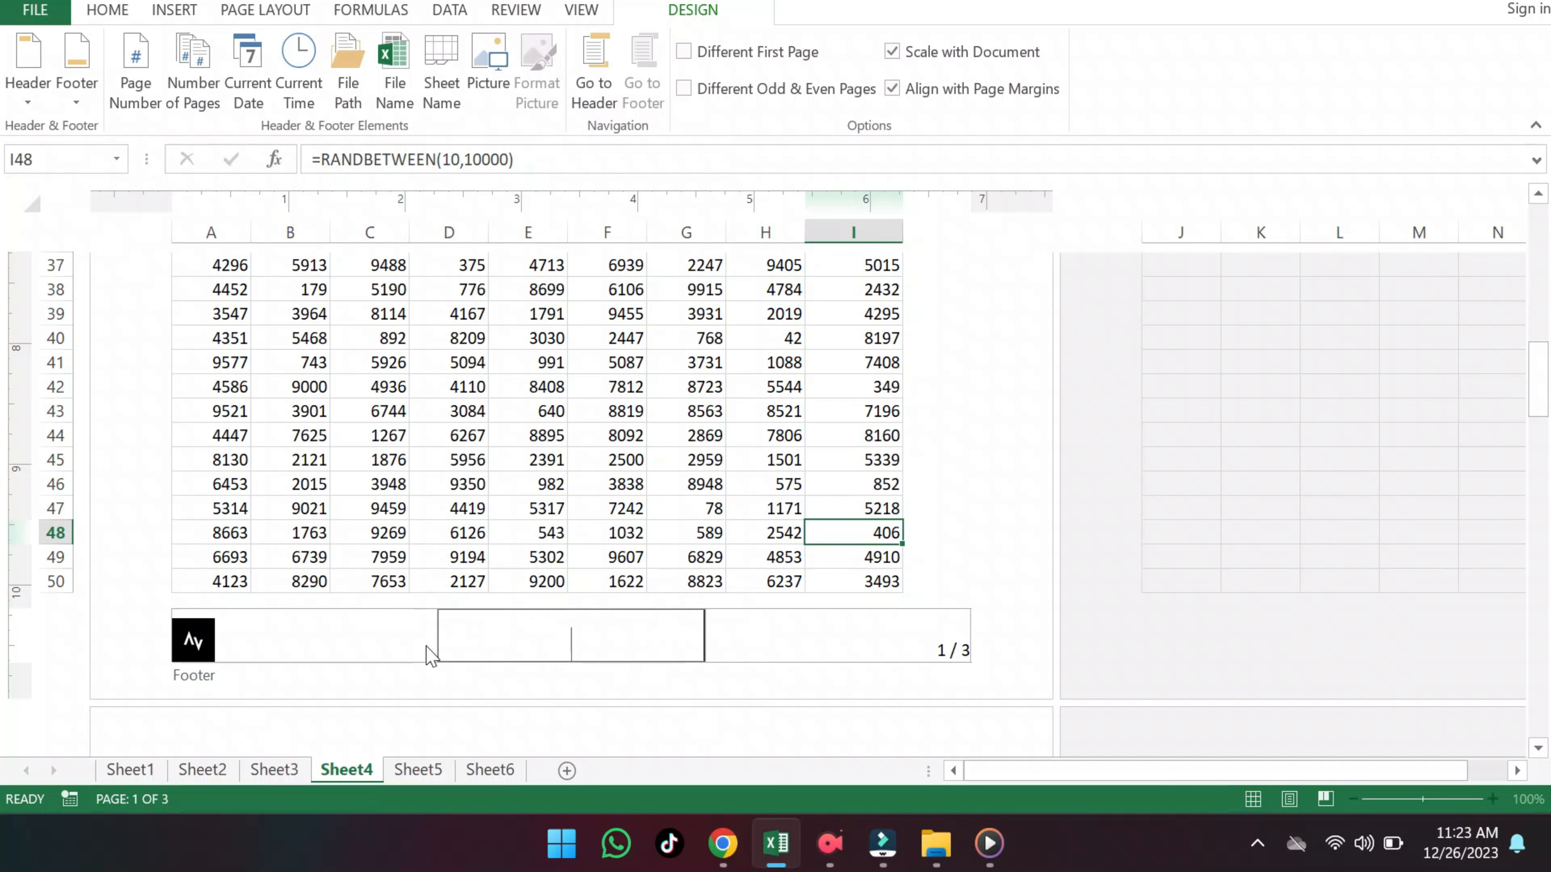
left_click(1032, 675)
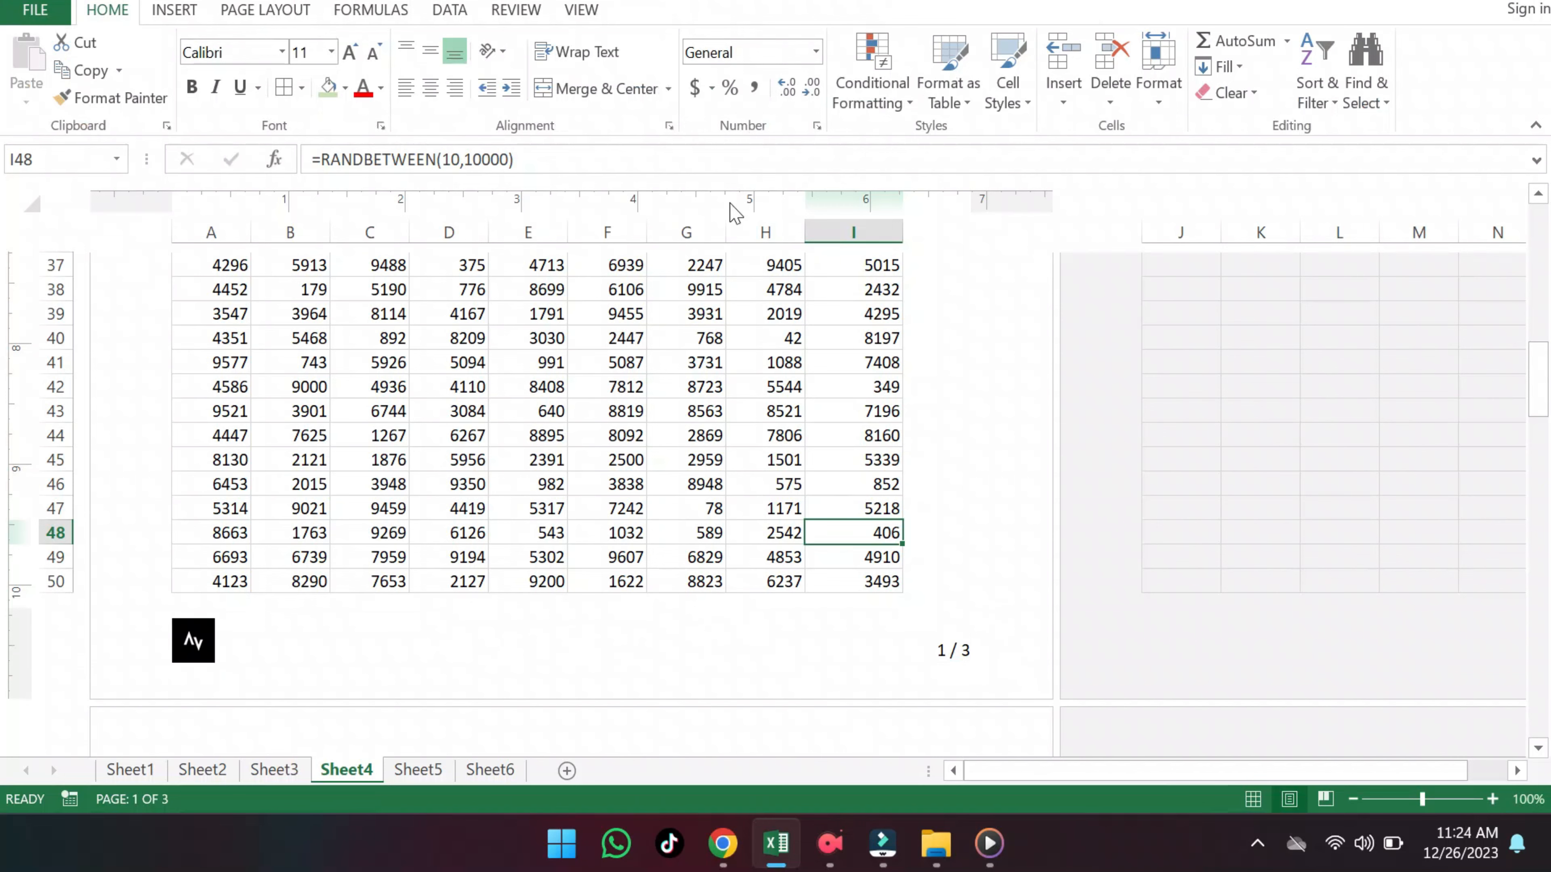
Switch the worksheet back to Normal view and return to the first rows of the data.
left_click(585, 11)
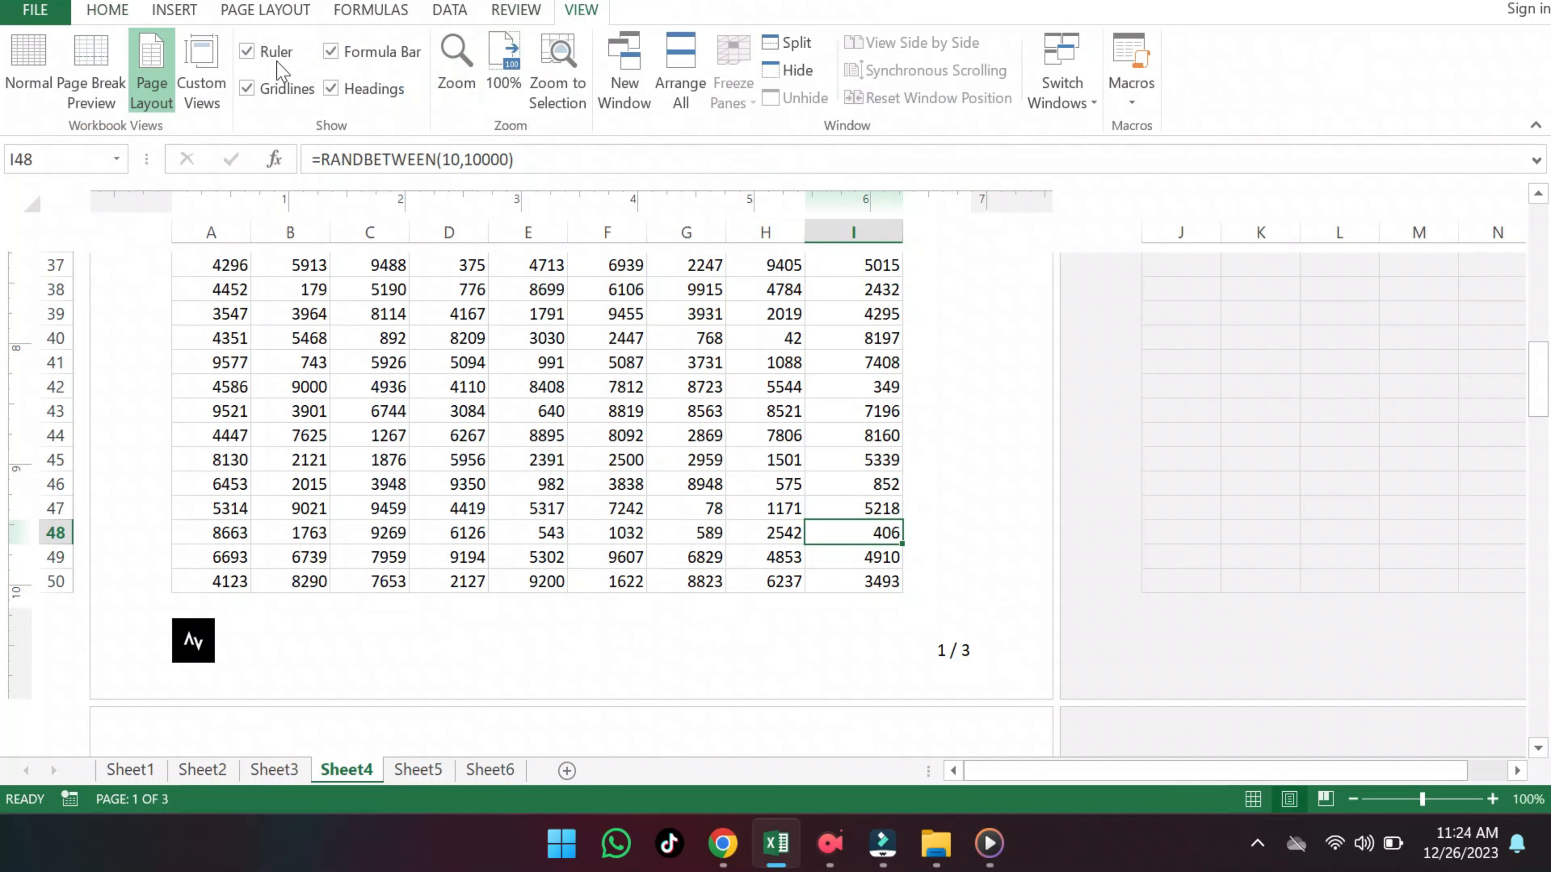
left_click(28, 73)
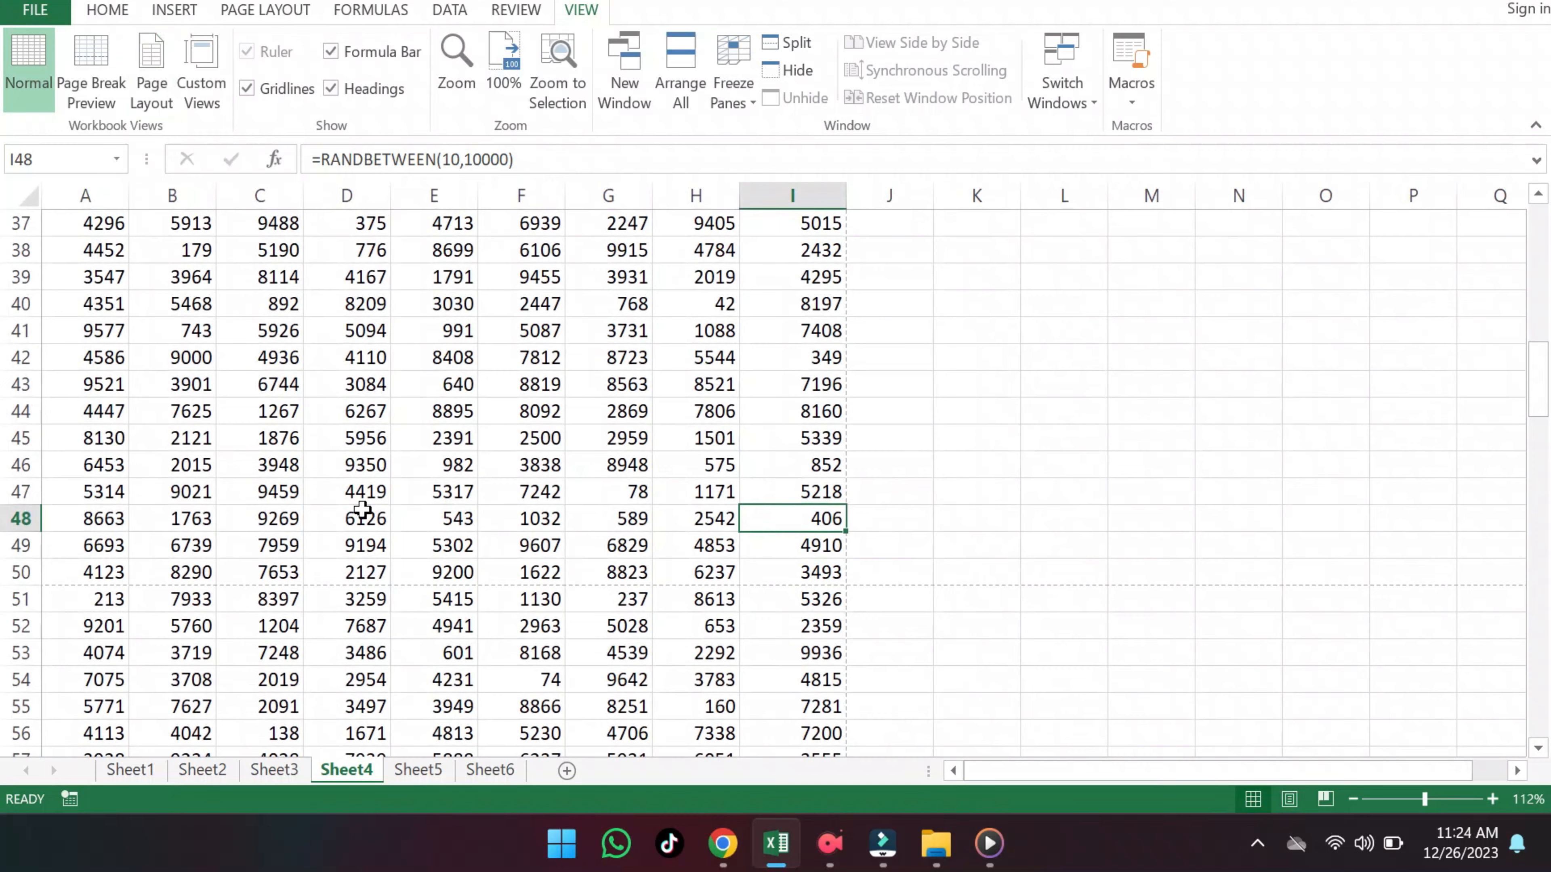
scroll(389, 519, "up", 12)
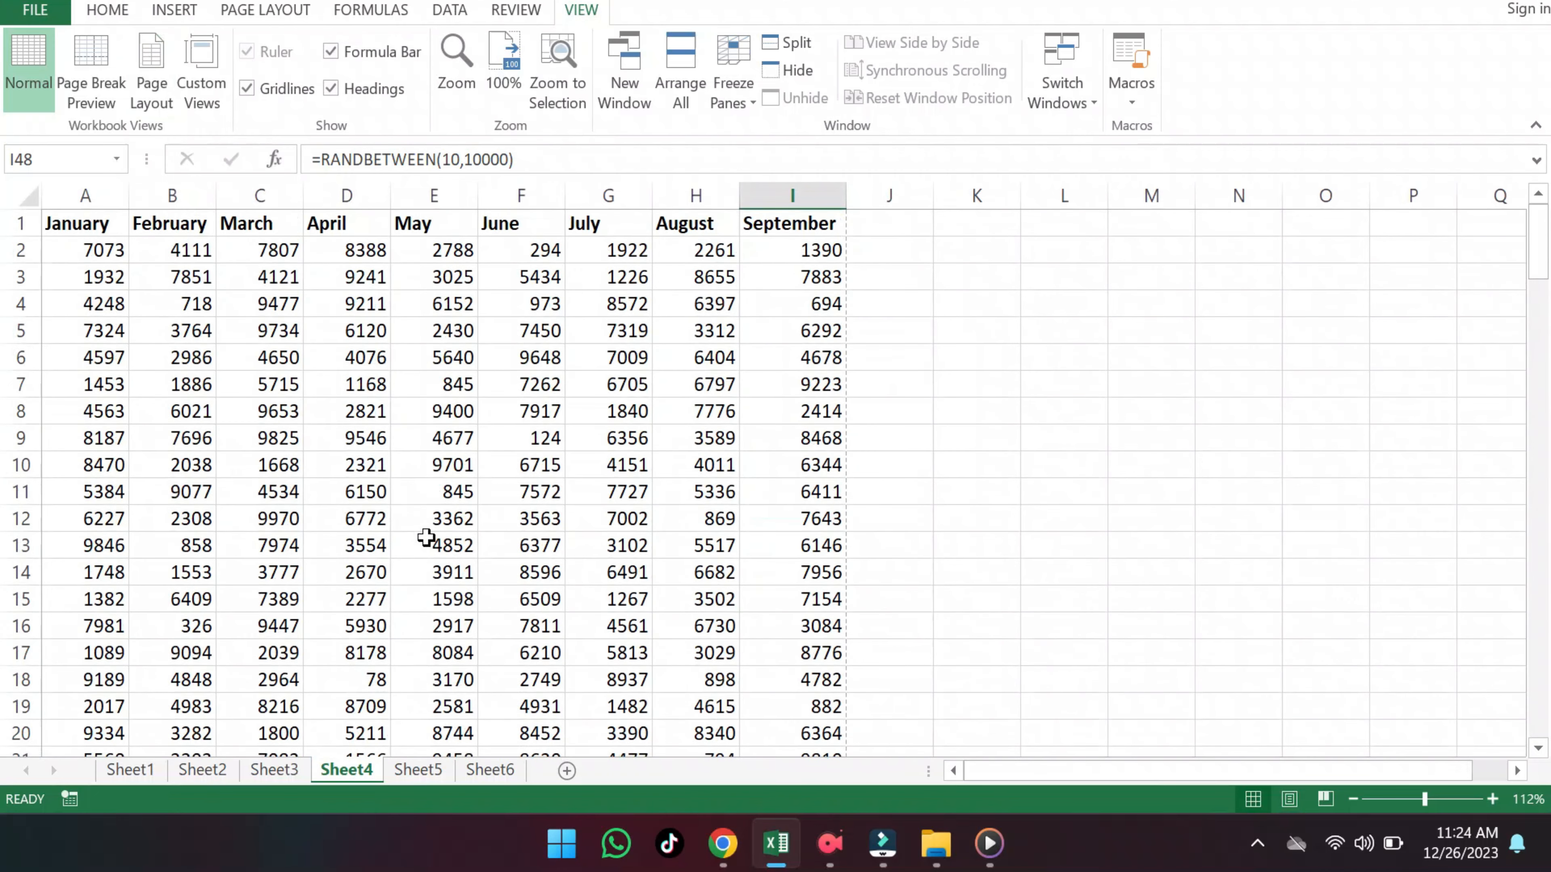